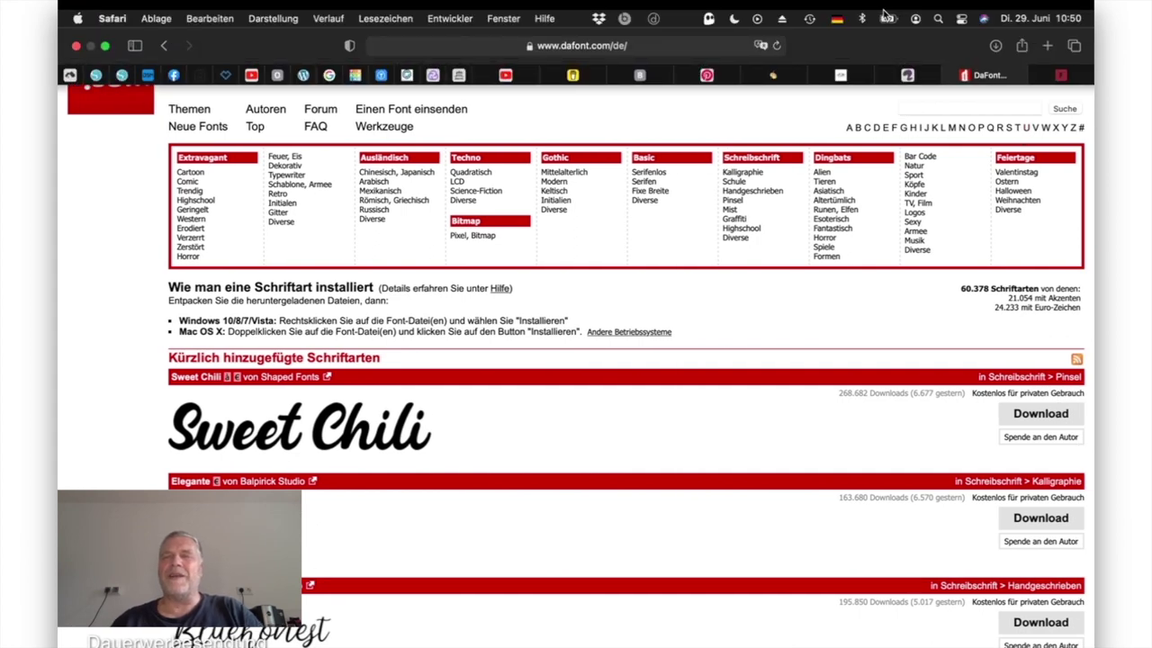
Switch to the Font Squirrel site and check the licence types shown for Montserrat, from desktop use to eBooks and apps.
left_click(911, 77)
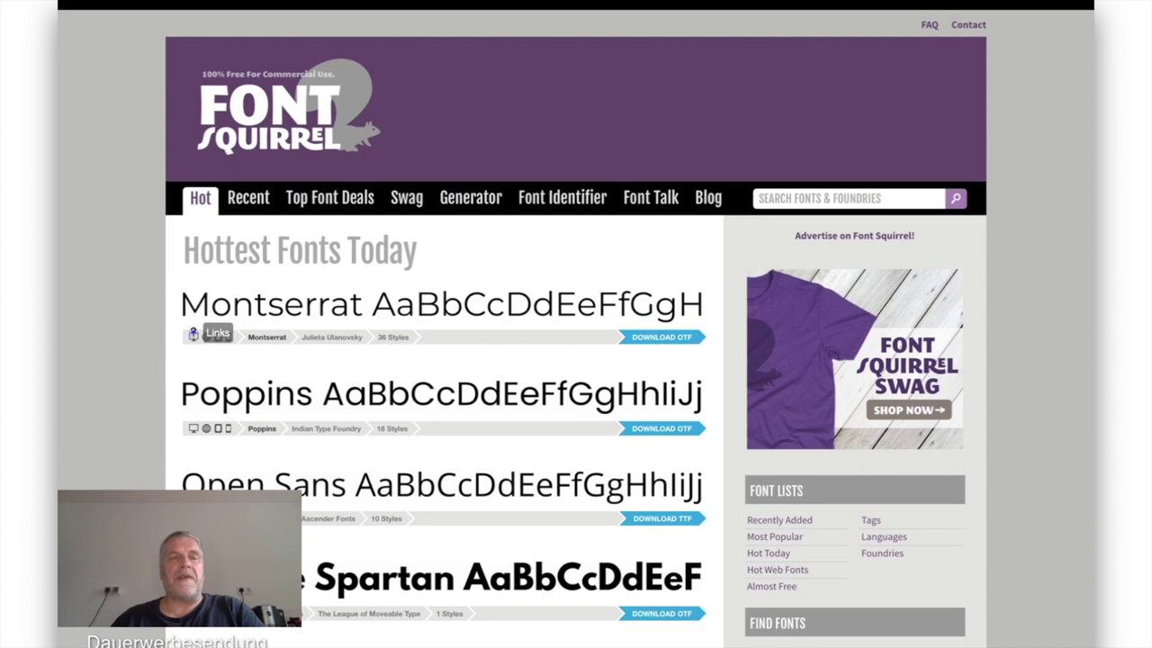
left_click(192, 334)
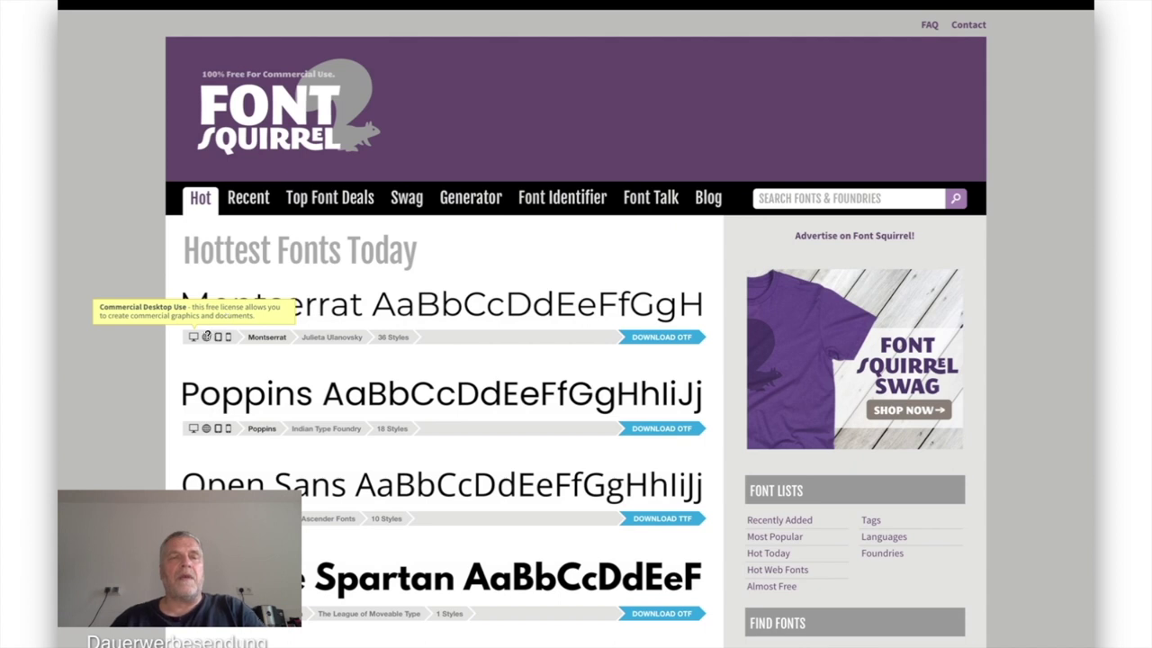
left_click(206, 335)
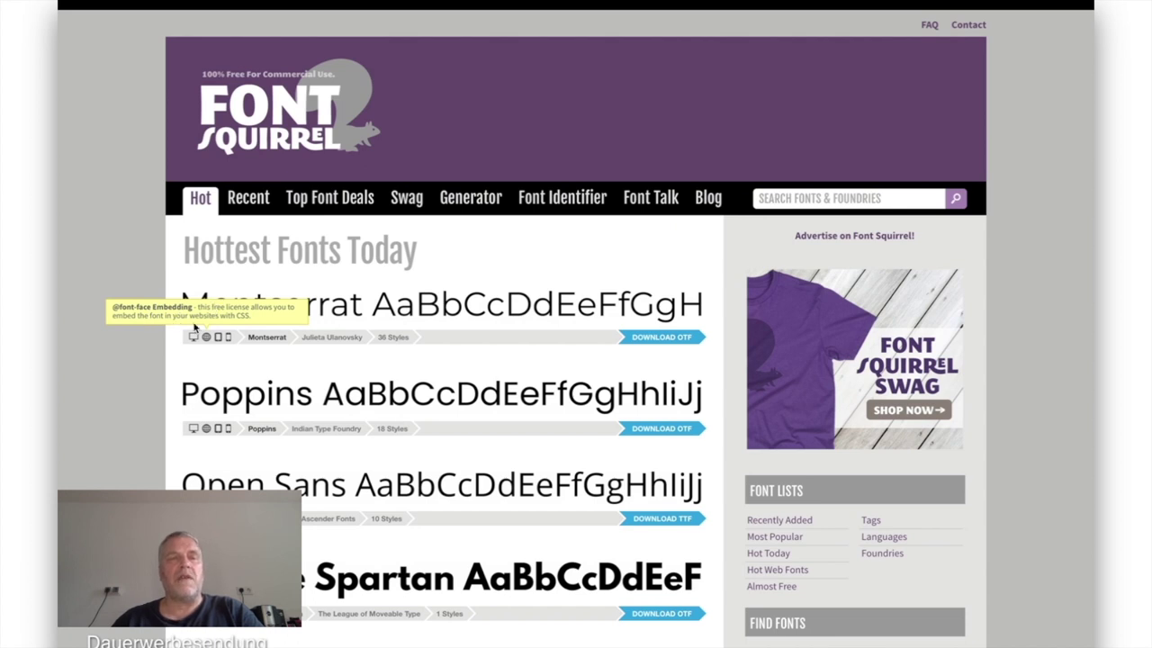
left_click(219, 334)
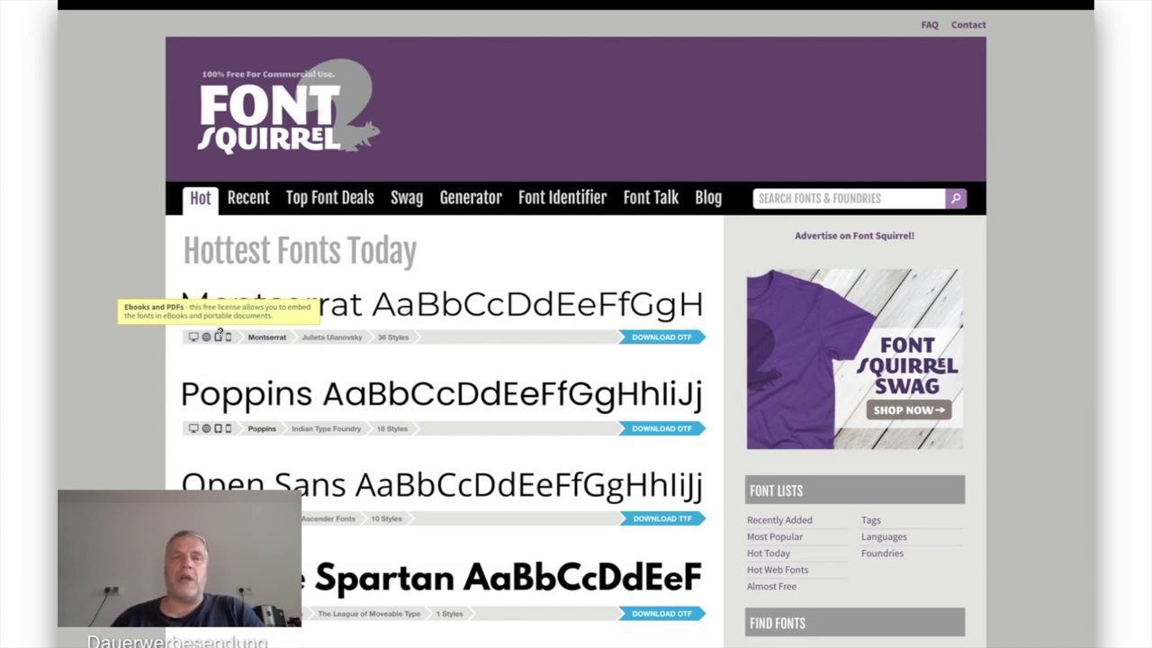
left_click(228, 333)
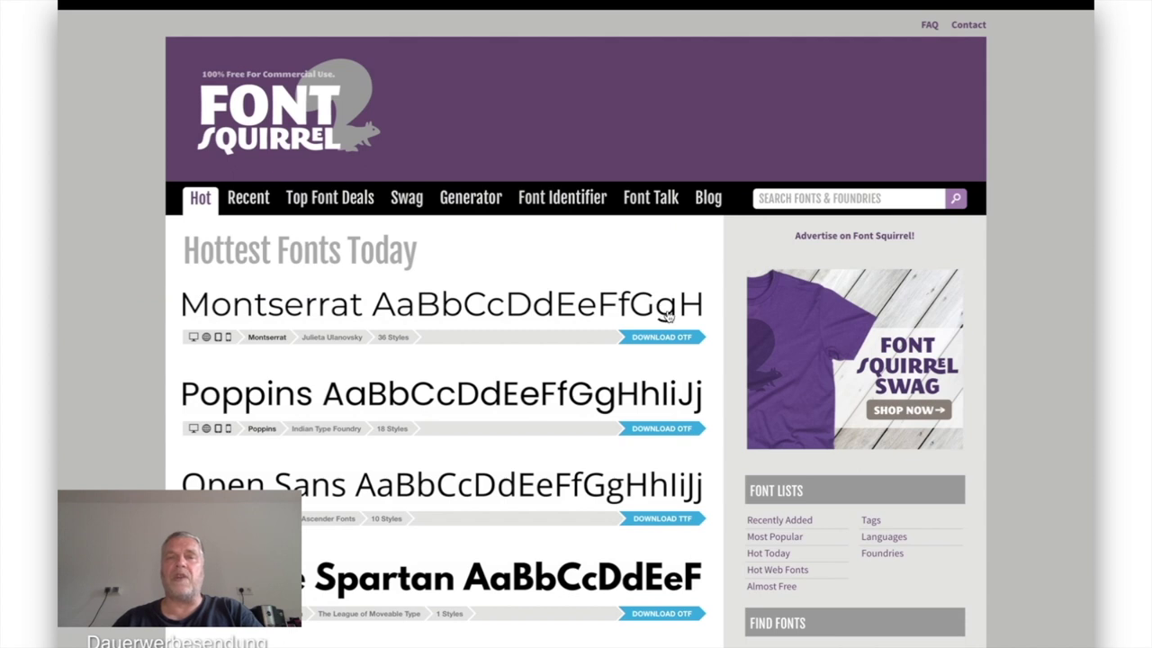
Switch to the 1001 Fonts site and check the licence tags of the Happy Moment and Briskly Cabrales fonts.
mouse_move(1058, 11)
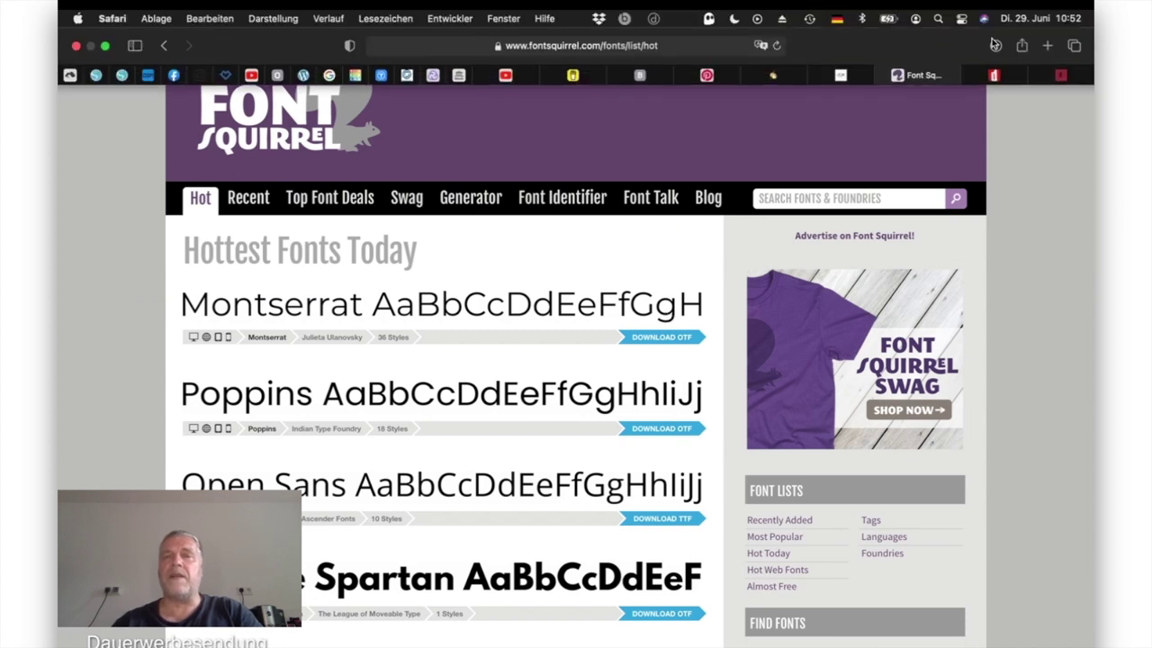
left_click(1063, 77)
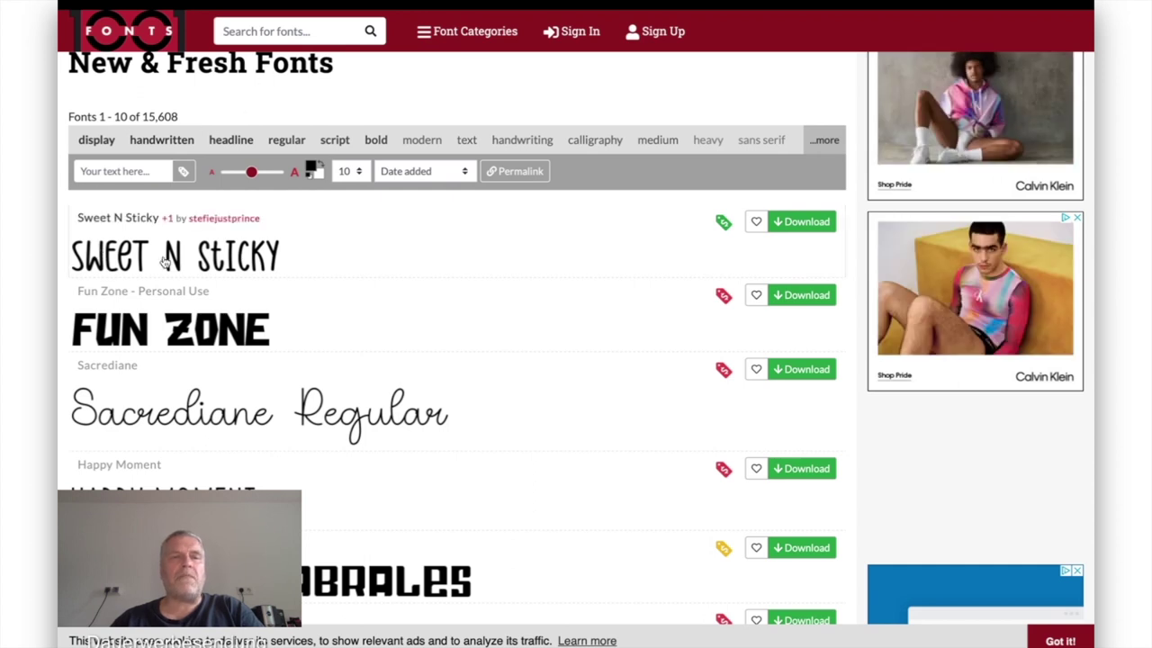
scroll(209, 259, "down", 2)
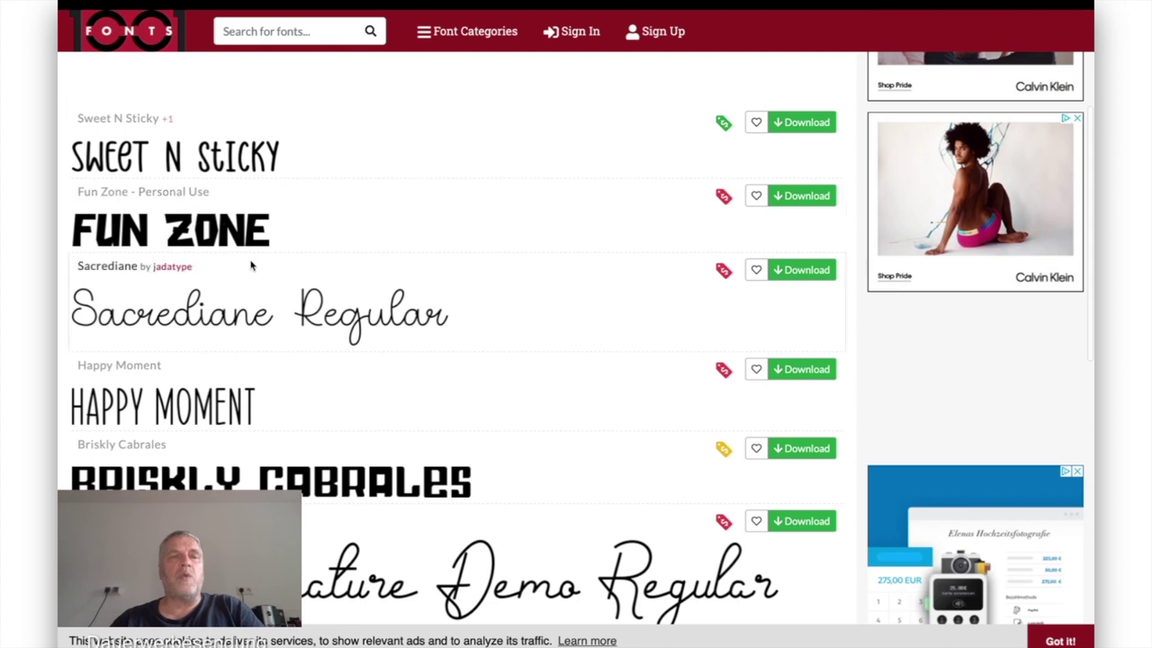
scroll(228, 310, "down", 1)
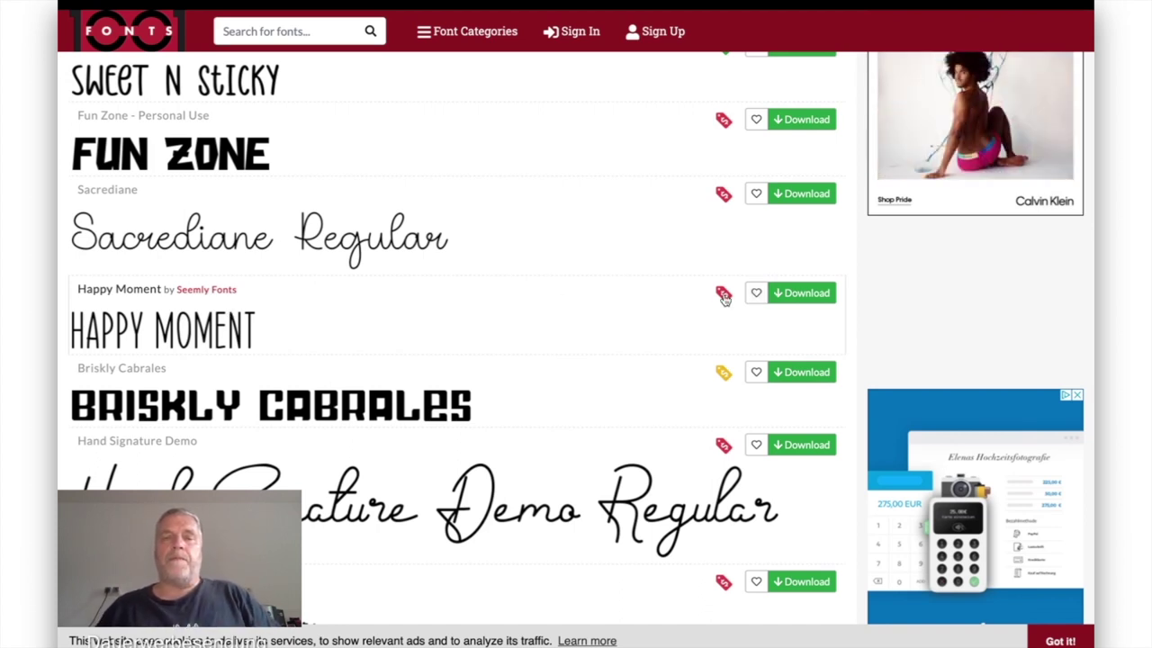
mouse_move(725, 298)
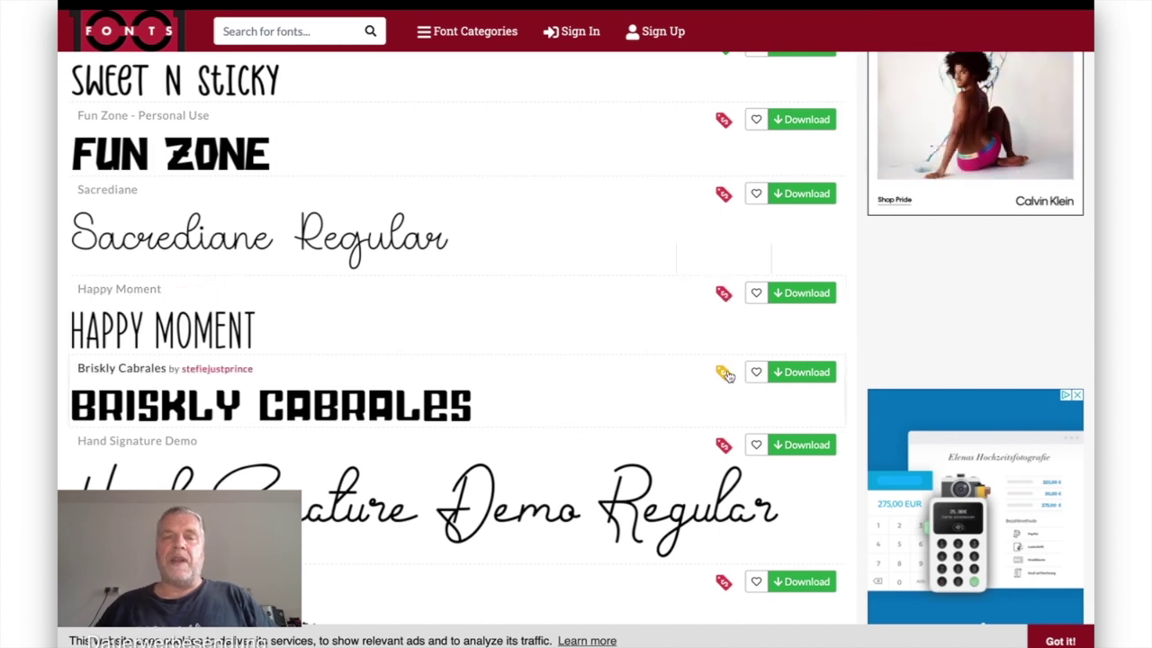
mouse_move(727, 379)
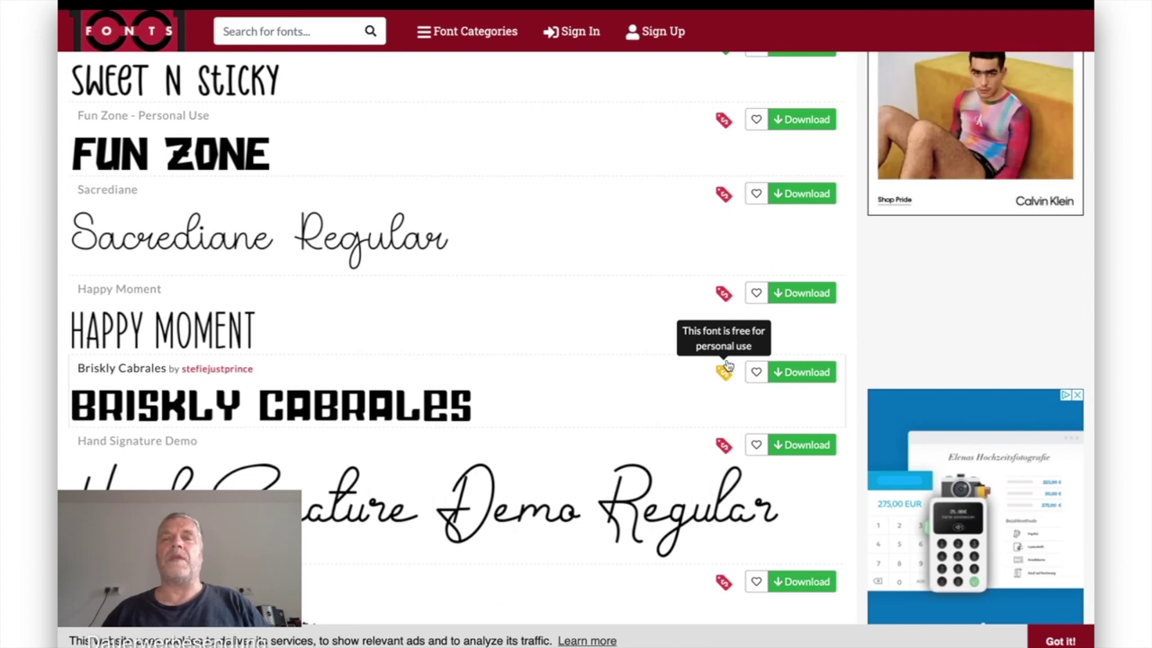
Return to Font Squirrel and view its Recent and Top Font Deals lists.
mouse_move(808, 14)
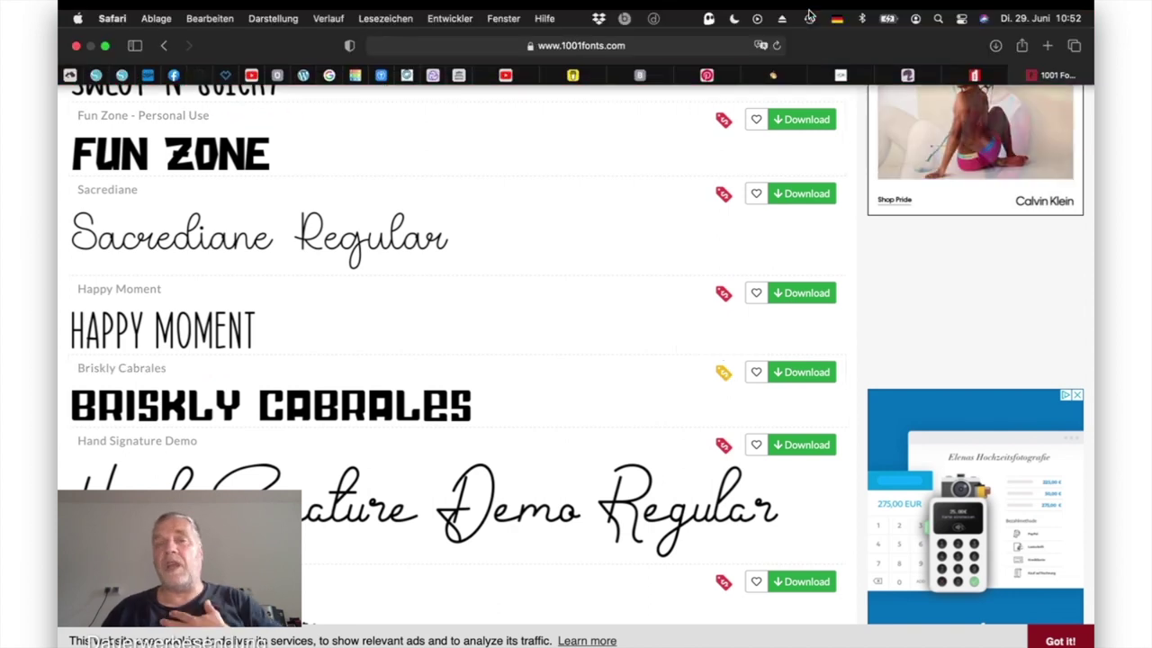
left_click(916, 79)
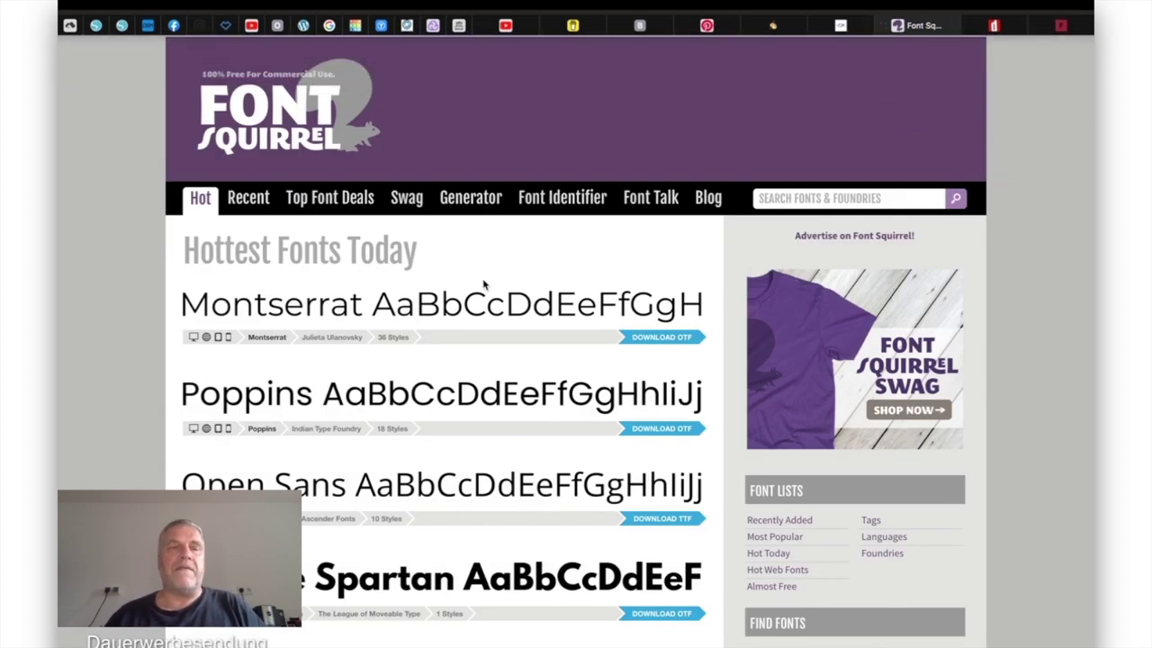
left_click(244, 203)
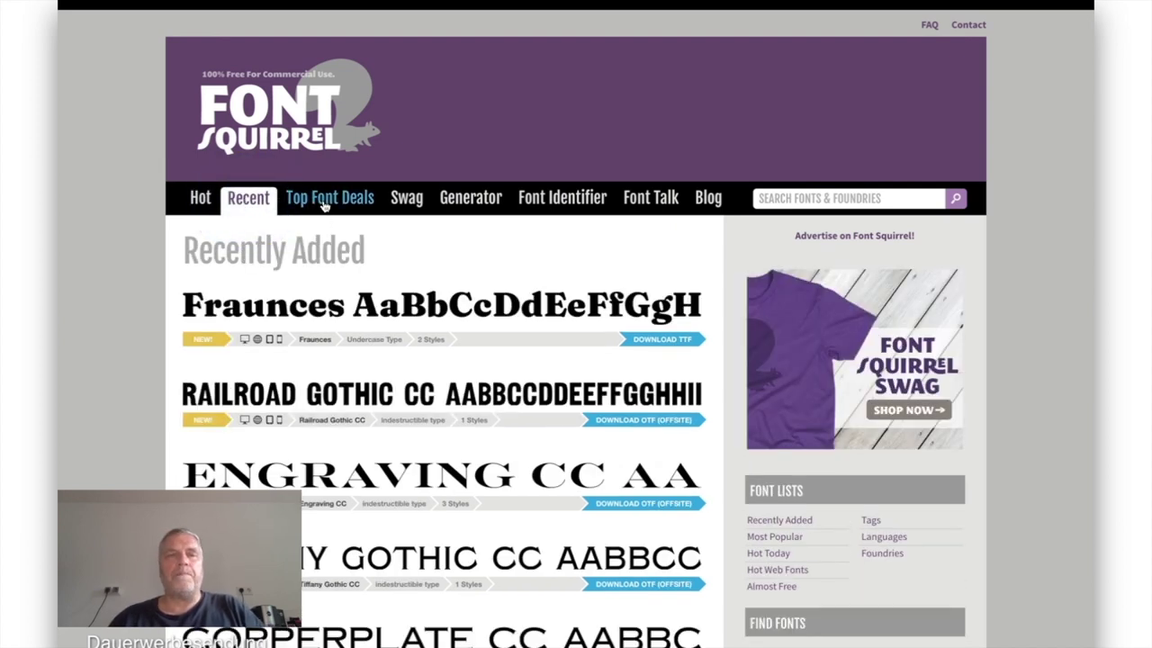
left_click(326, 202)
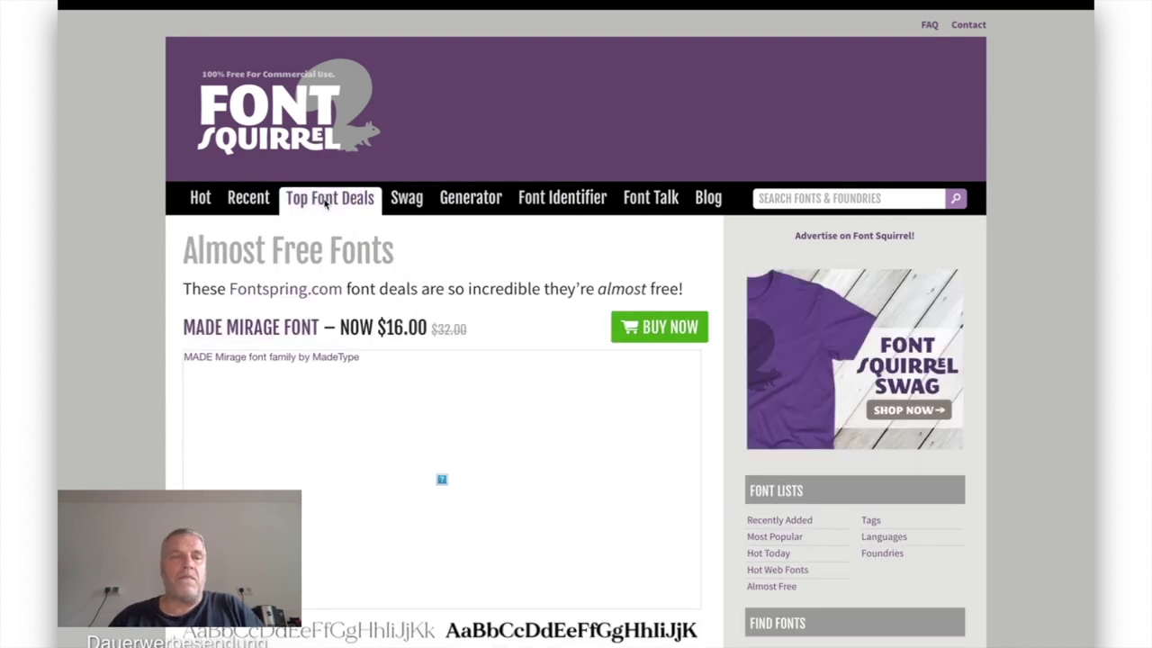
Look through the products in Font Squirrel's Swag shop and return to the font deals page.
left_click(406, 198)
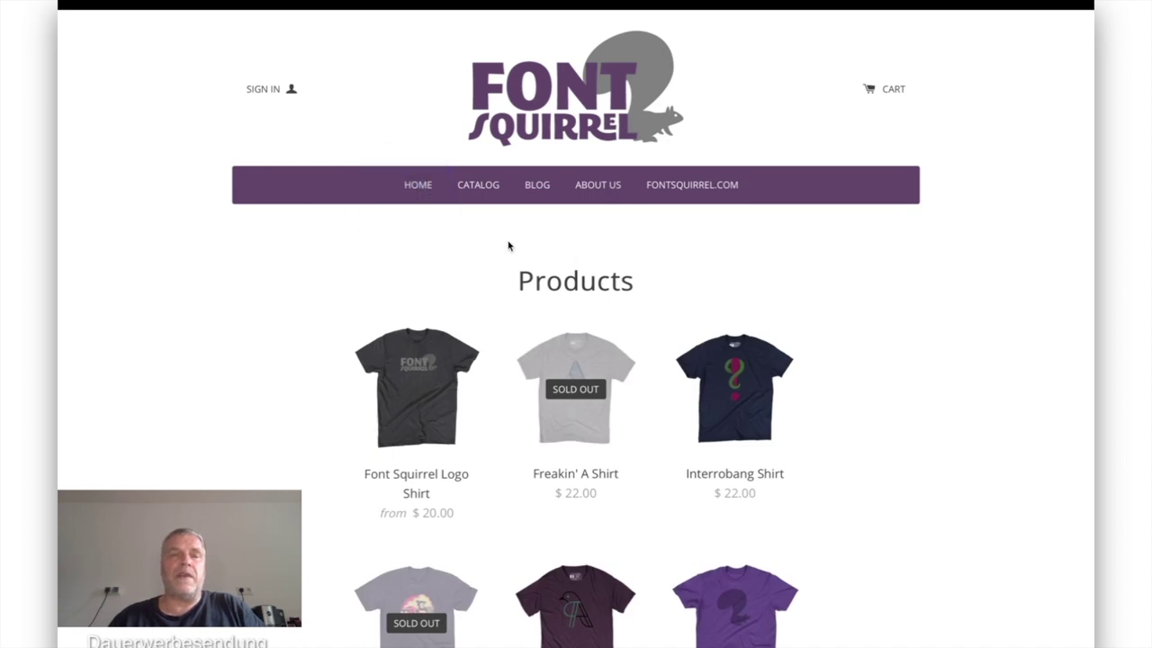
scroll(668, 343, "down", 5)
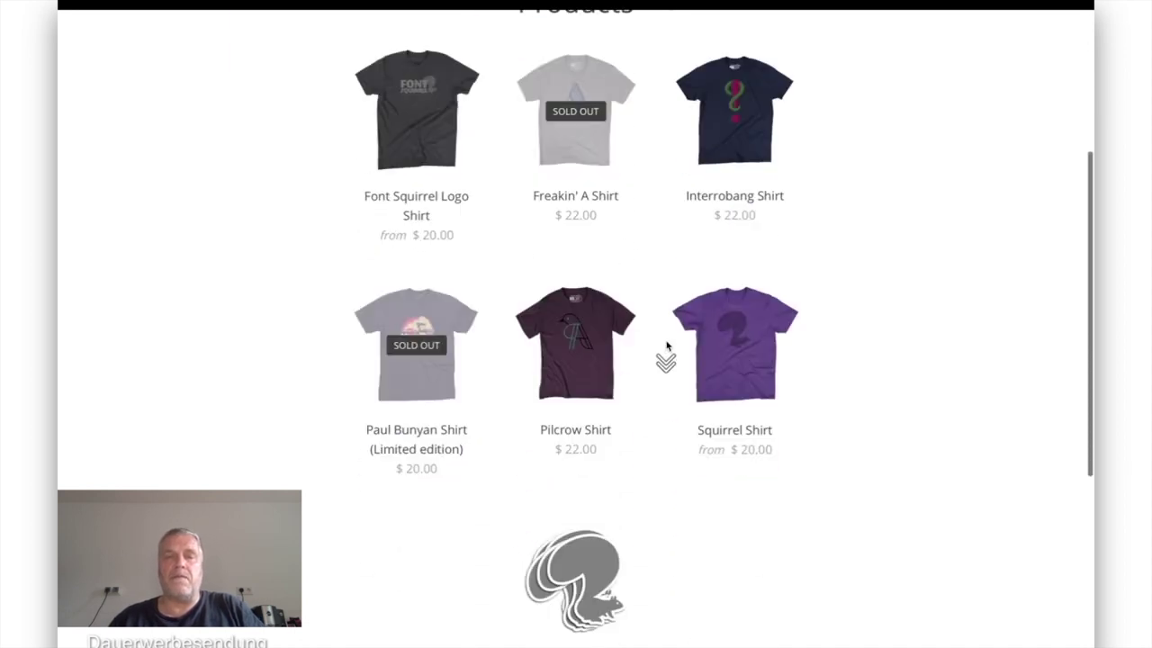
scroll(667, 345, "down", 1)
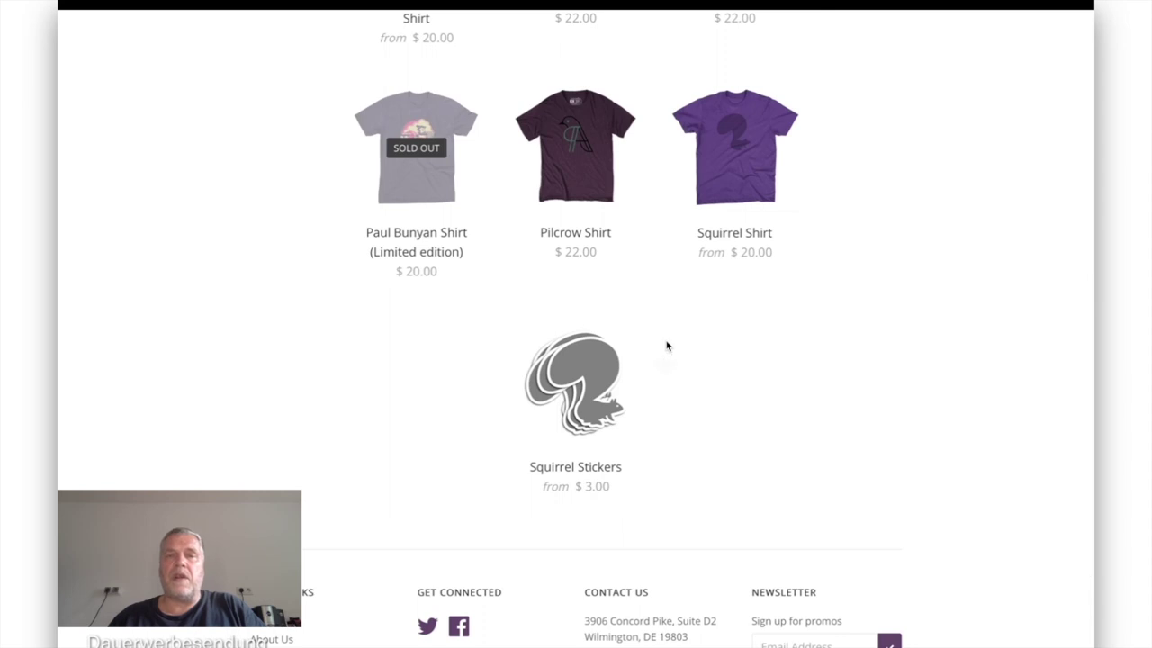
scroll(667, 346, "up", 5)
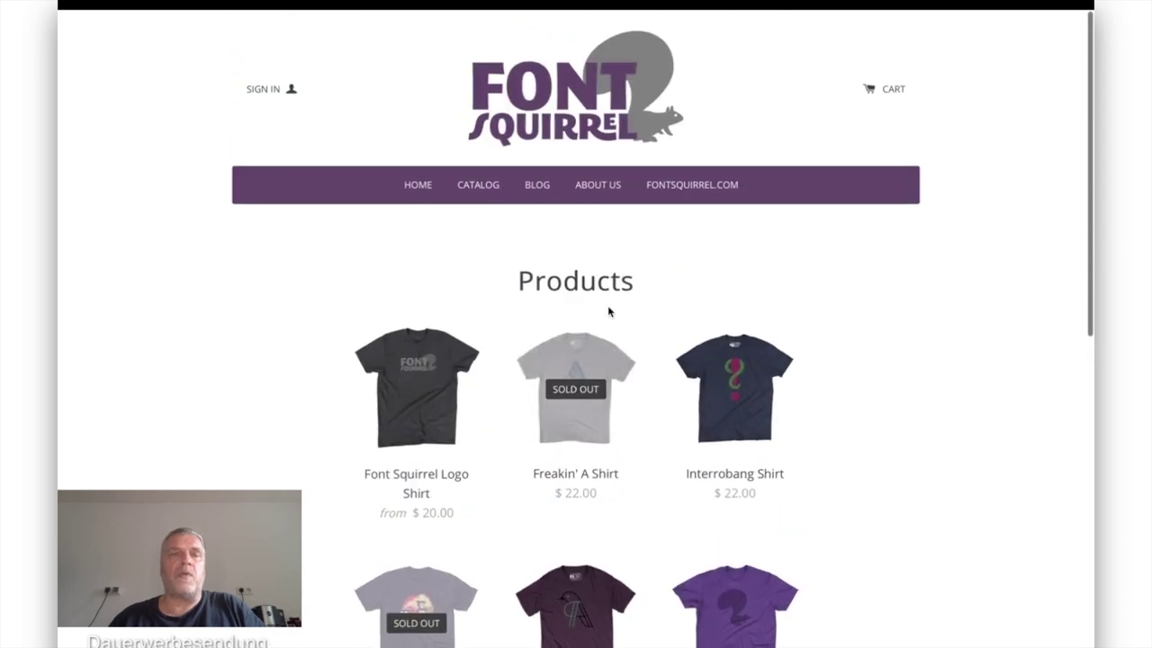
mouse_move(293, 13)
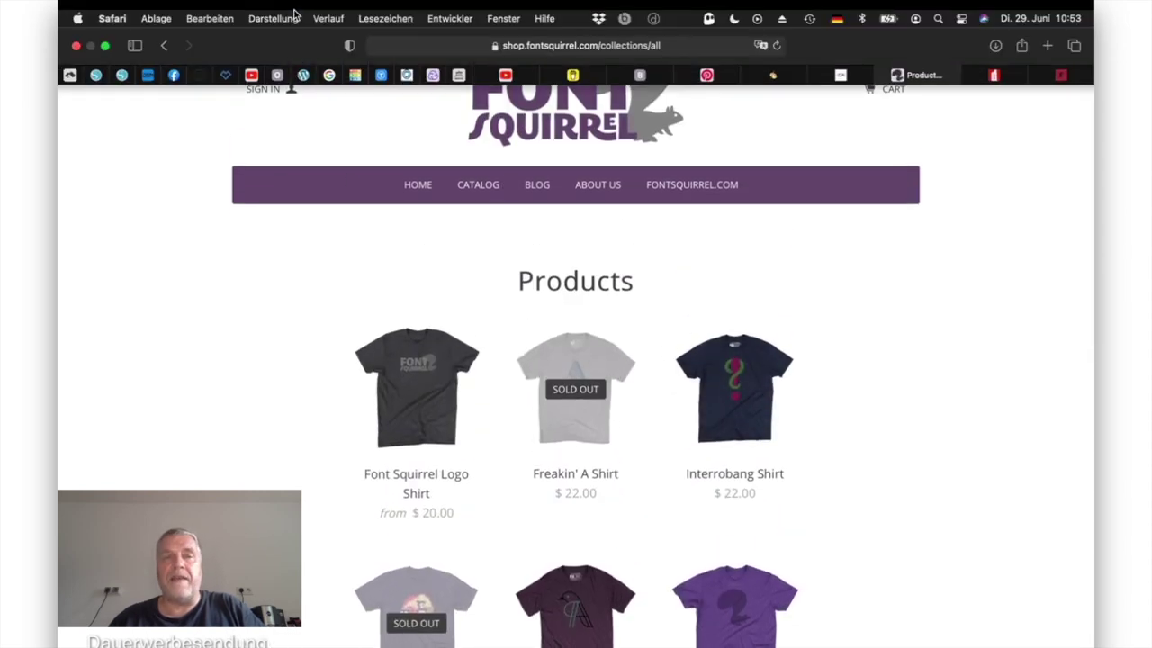
left_click(163, 46)
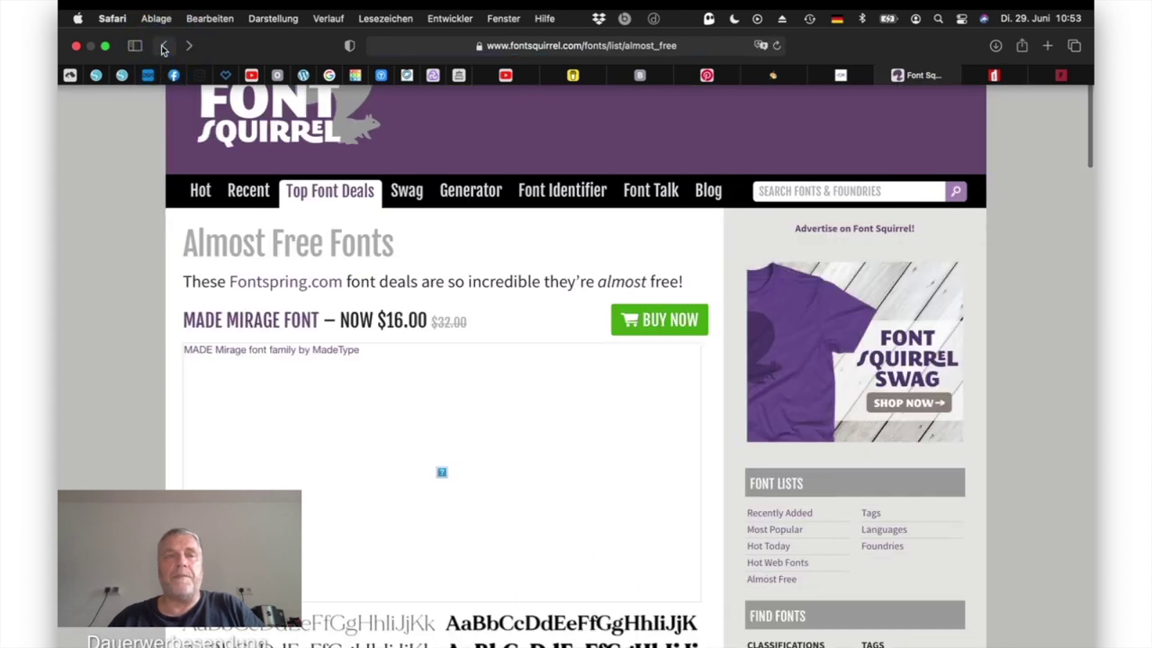
Look through Font Squirrel's Generator, Font Identifier, Font Talk and Blog sections.
left_click(461, 191)
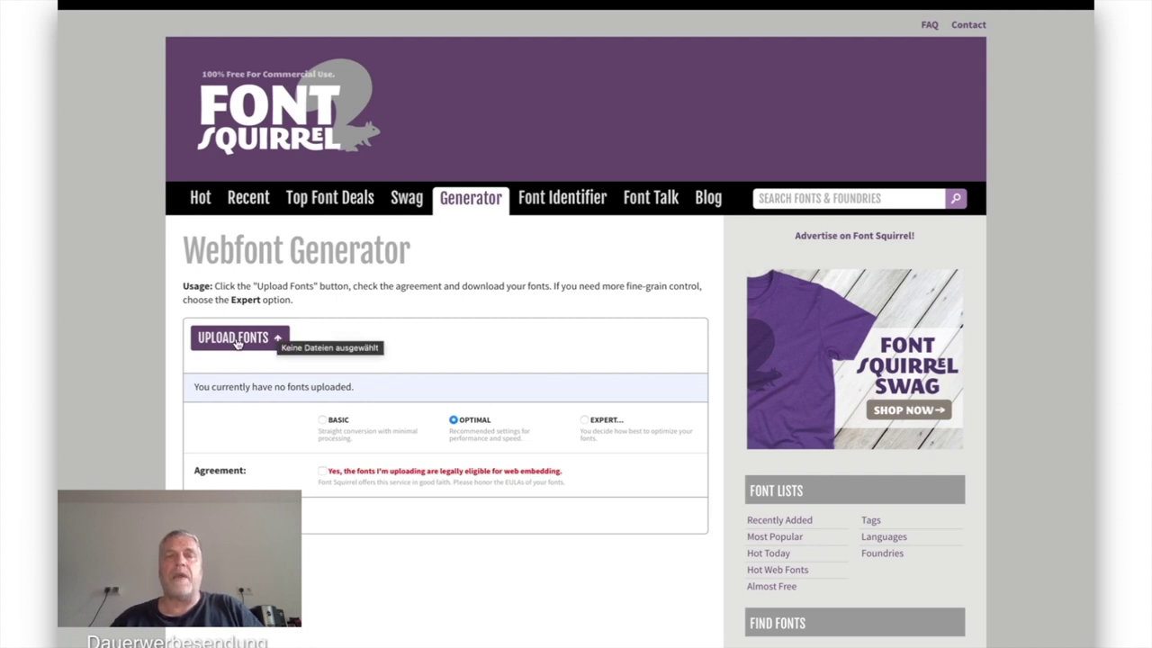
left_click(568, 202)
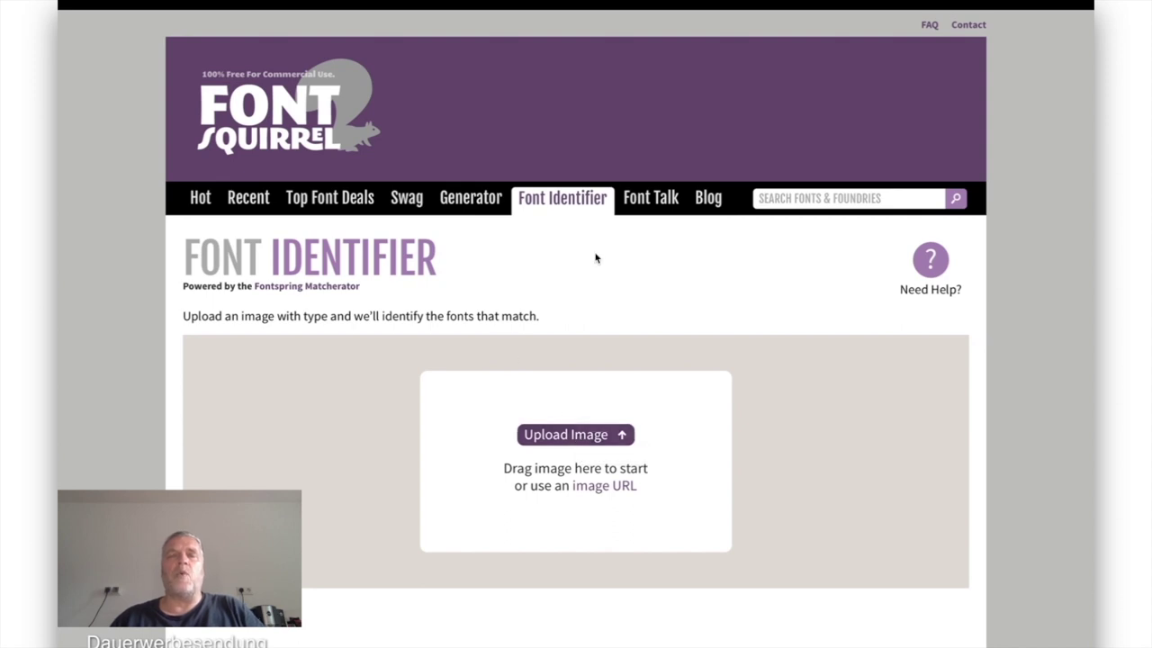
left_click(655, 203)
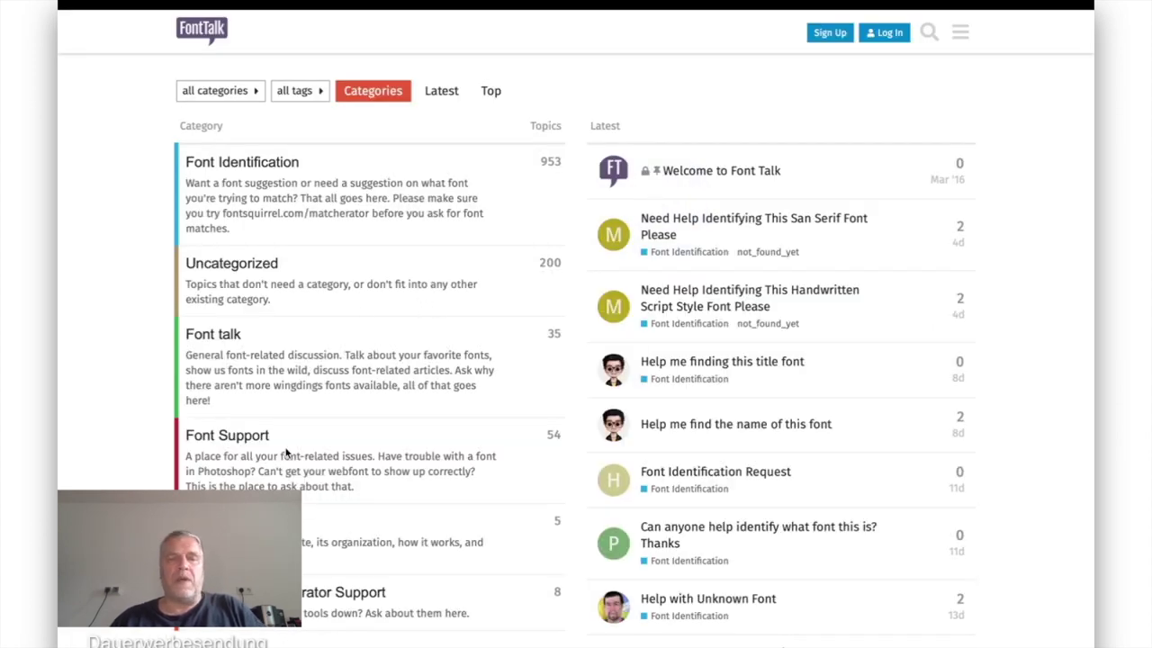
scroll(286, 453, "down", 2)
scroll(282, 464, "up", 2)
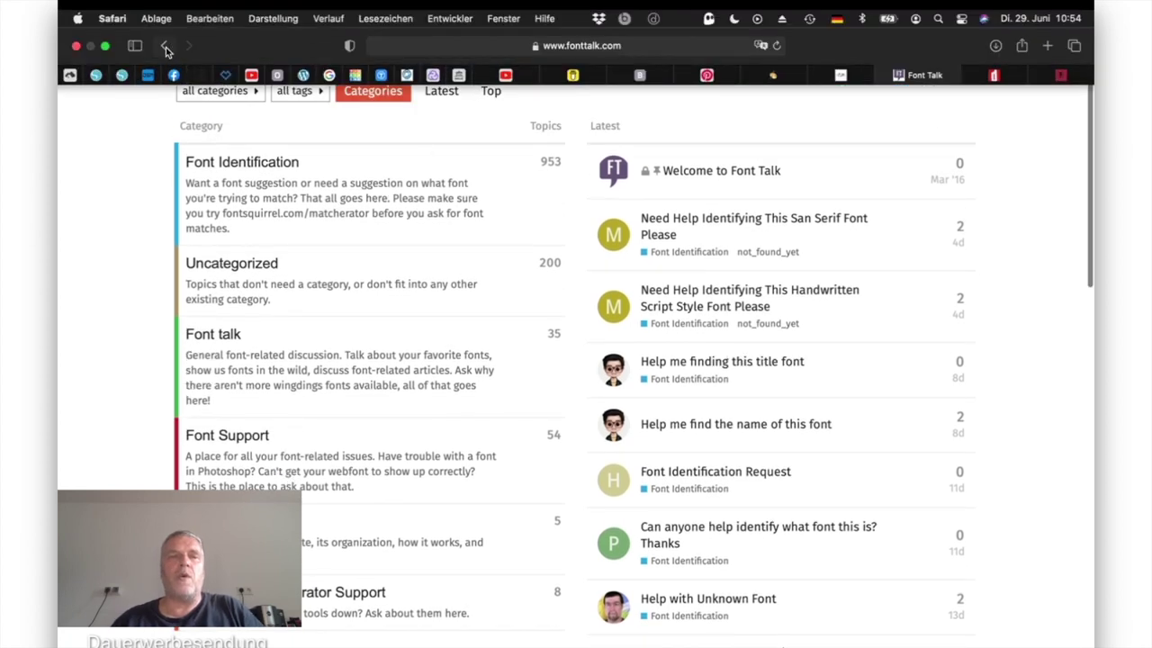
left_click(166, 47)
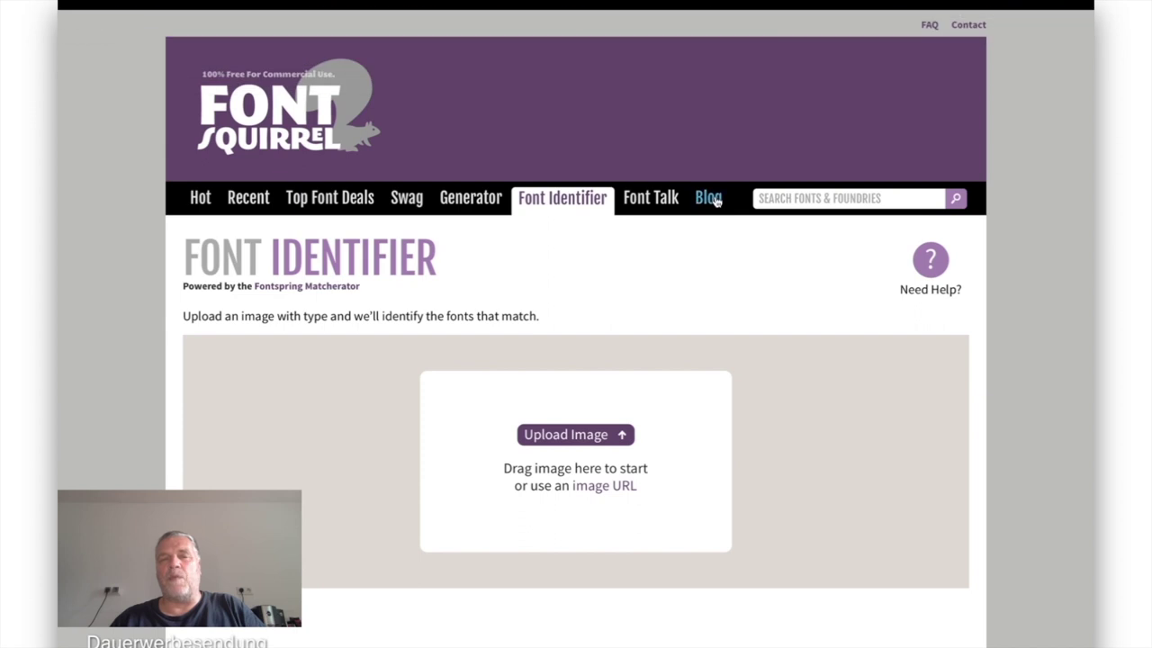
left_click(715, 198)
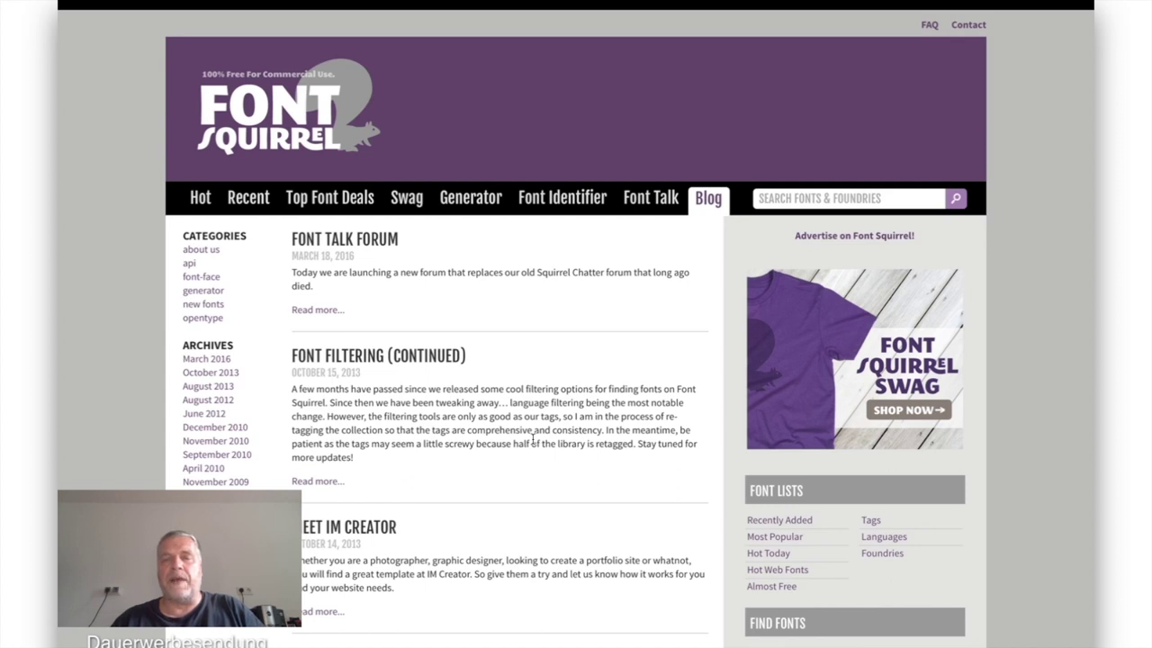
Open Montserrat from the Hot font list and examine its specimens and glyphs.
left_click(201, 200)
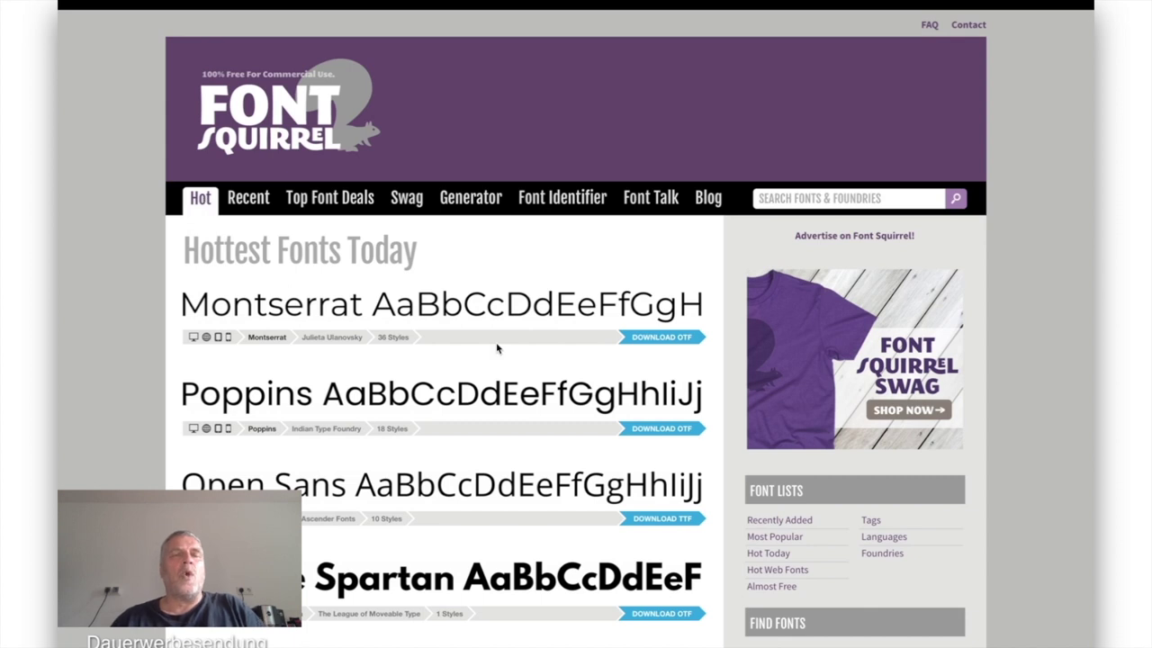
left_click(273, 311)
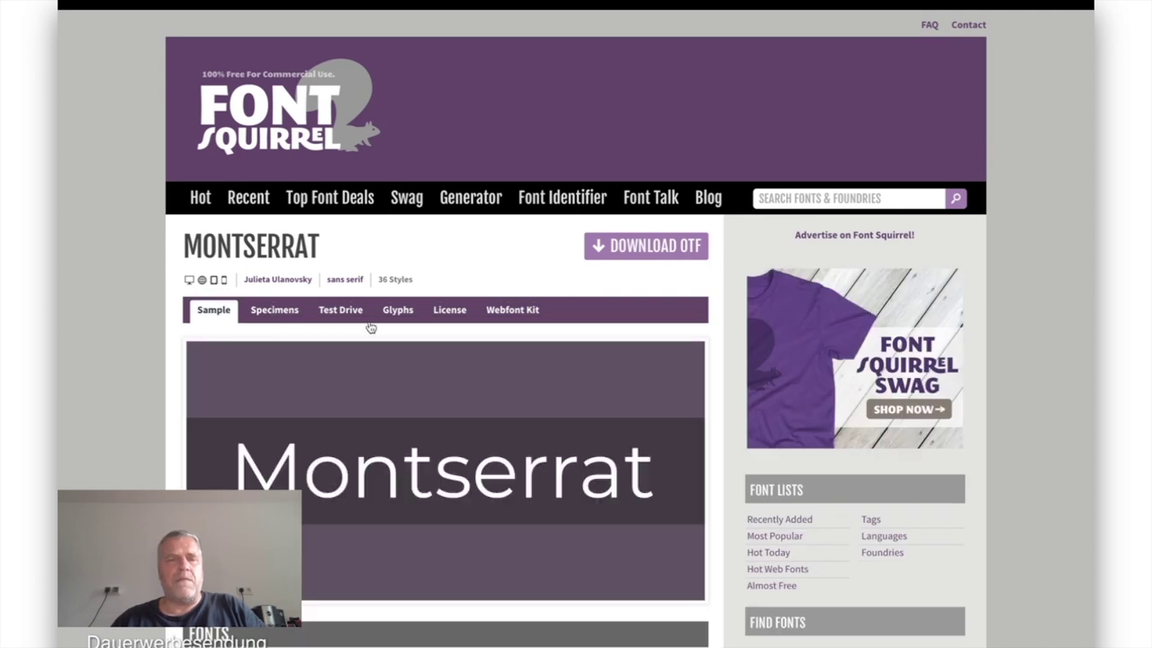
scroll(541, 374, "down", 1)
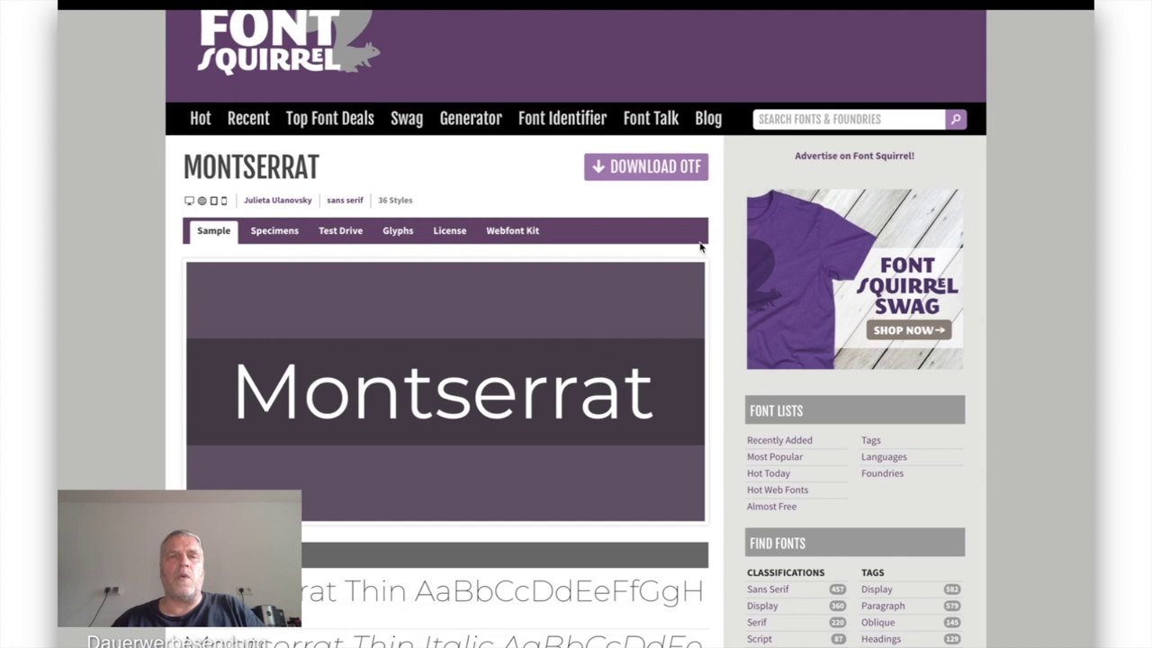
left_click(274, 232)
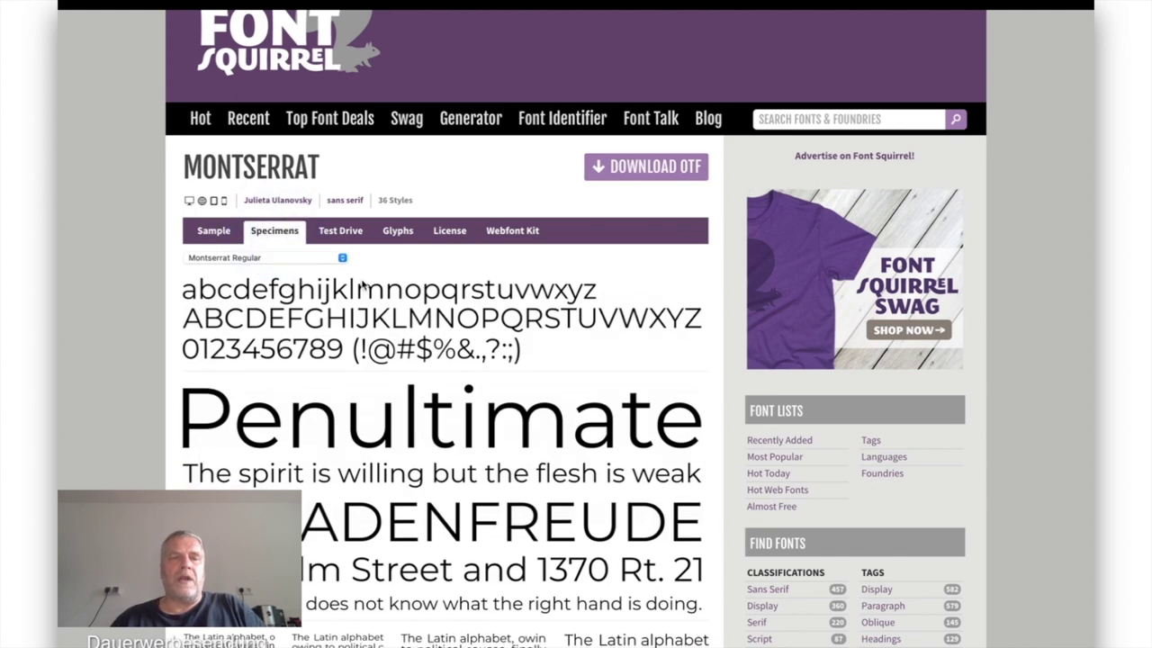
left_click(340, 232)
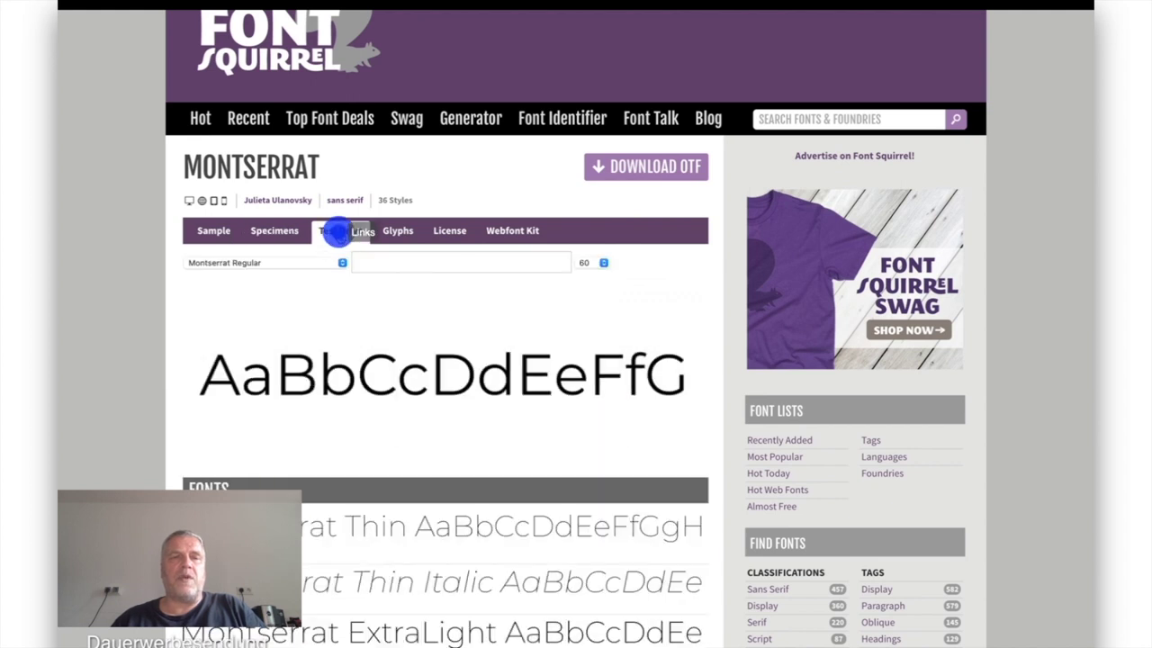
left_click(401, 232)
Preview the sample text "hallo" in Montserrat Regular using the font's Test Drive.
left_click(340, 231)
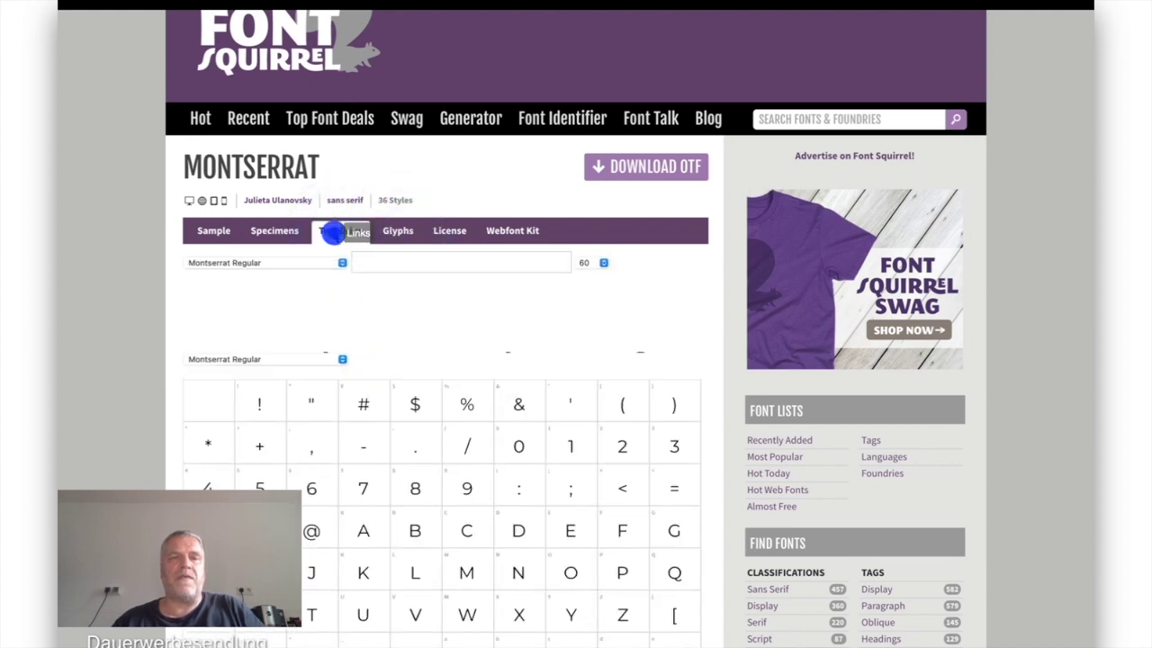
left_click(390, 262)
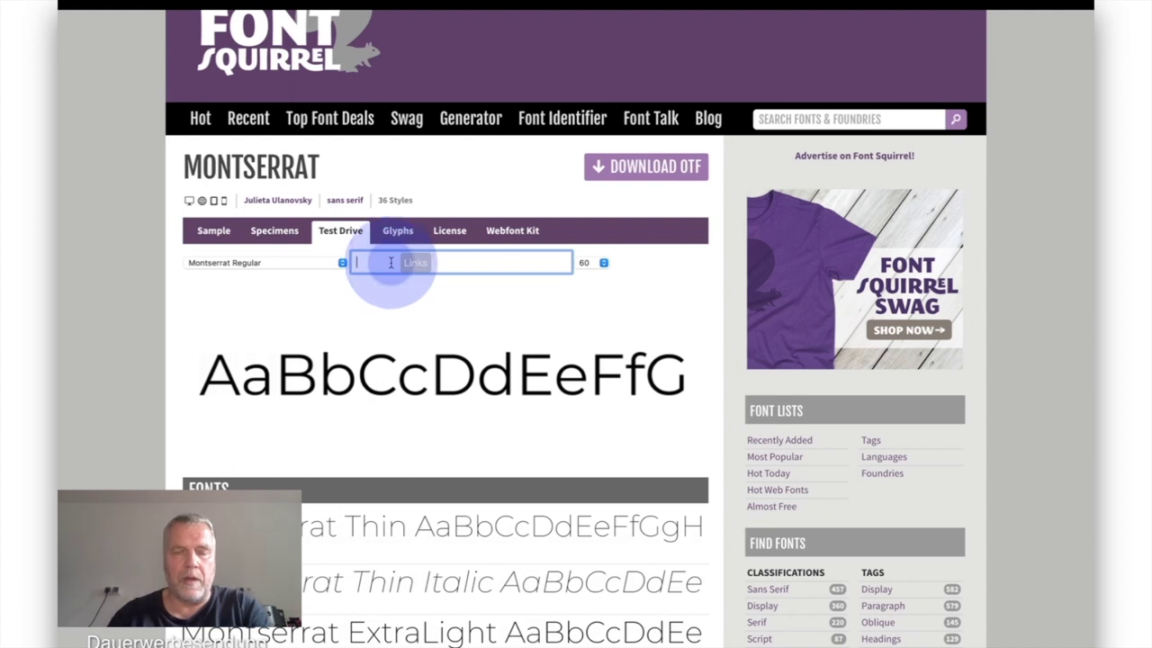
type("hallo")
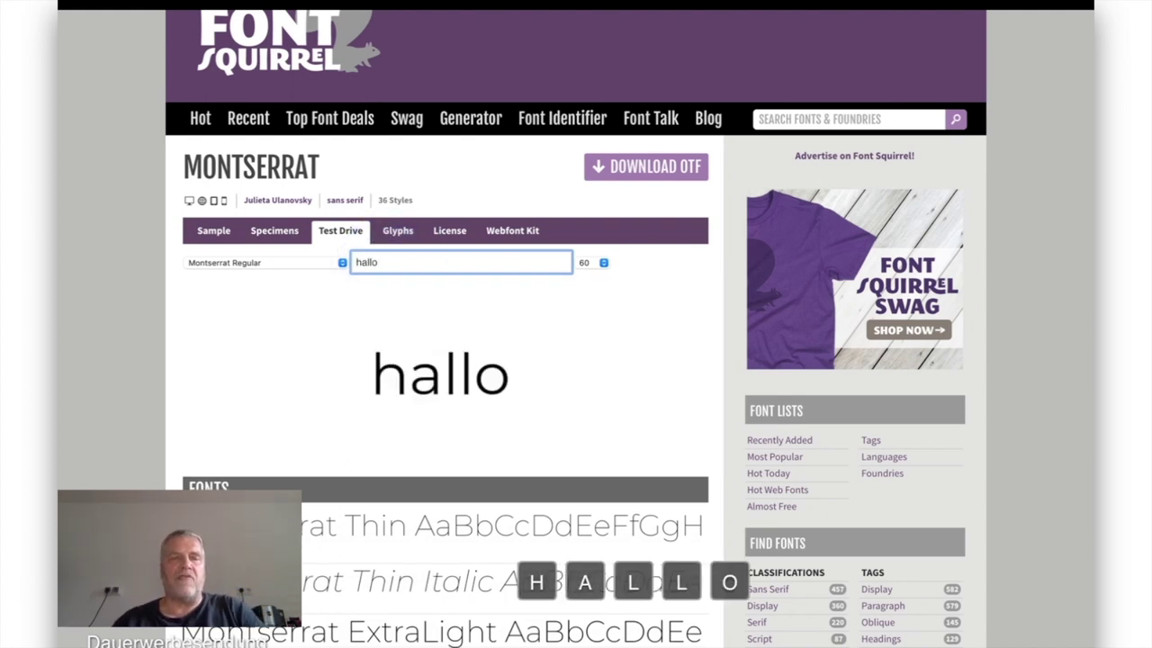
Examine Montserrat Regular's specimens again, from the alphabet lines to the sample paragraphs.
left_click(277, 232)
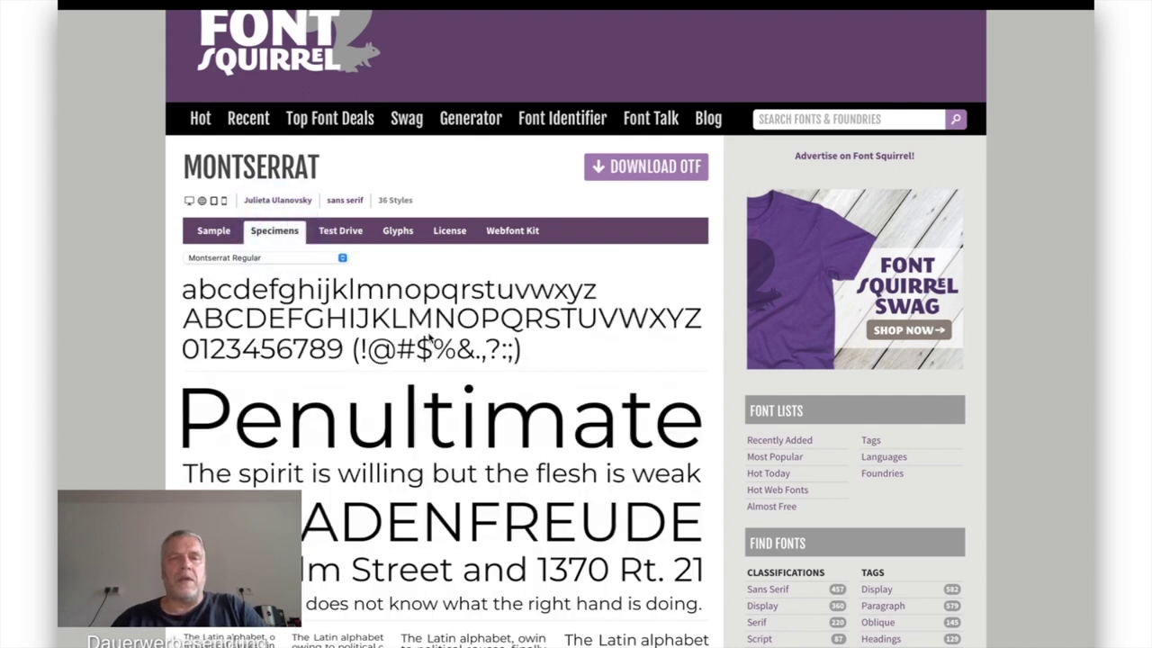
scroll(431, 342, "down", 3)
scroll(423, 333, "up", 4)
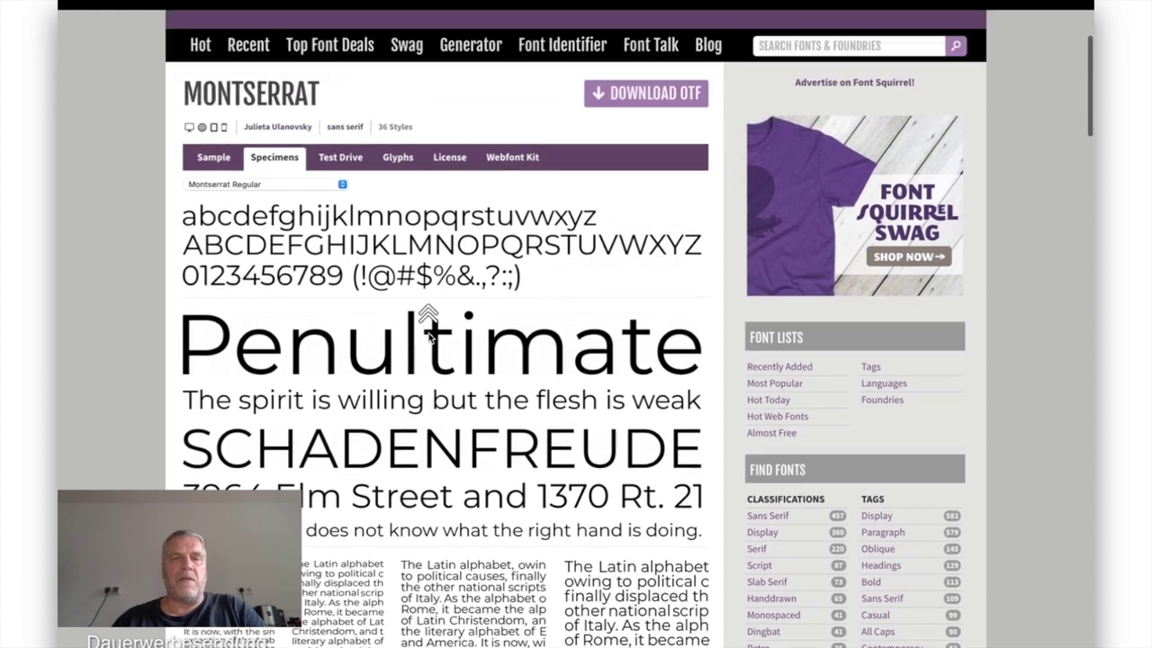
View the list of sans serif fonts and return to the Montserrat page through the Hot fonts.
left_click(350, 280)
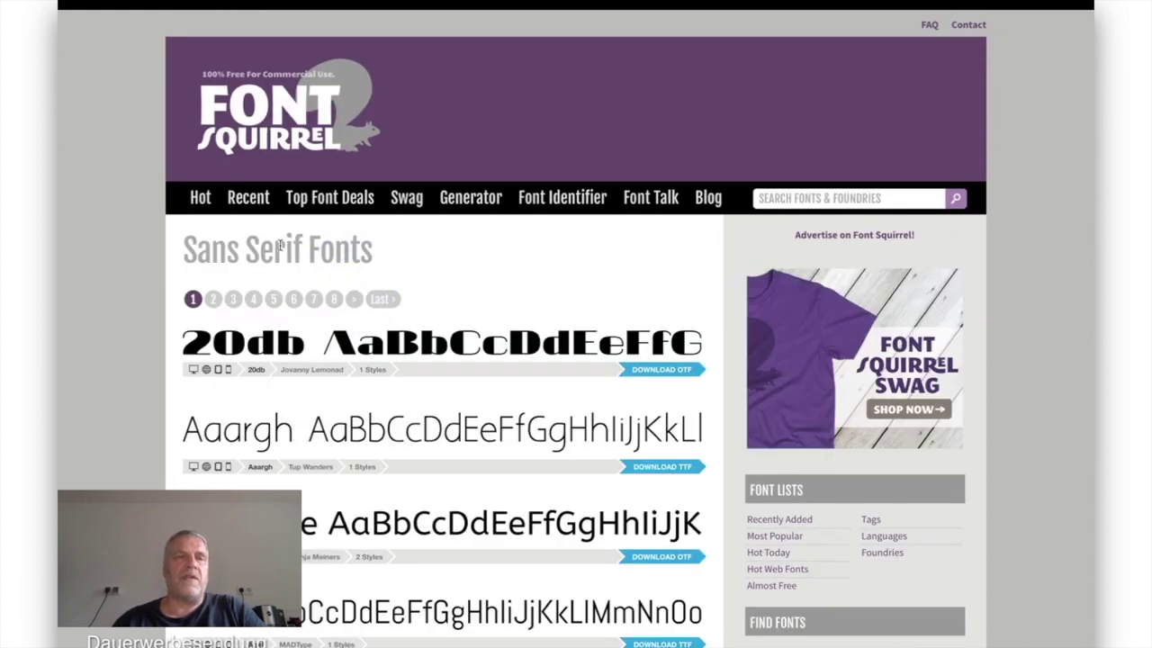
left_click(194, 202)
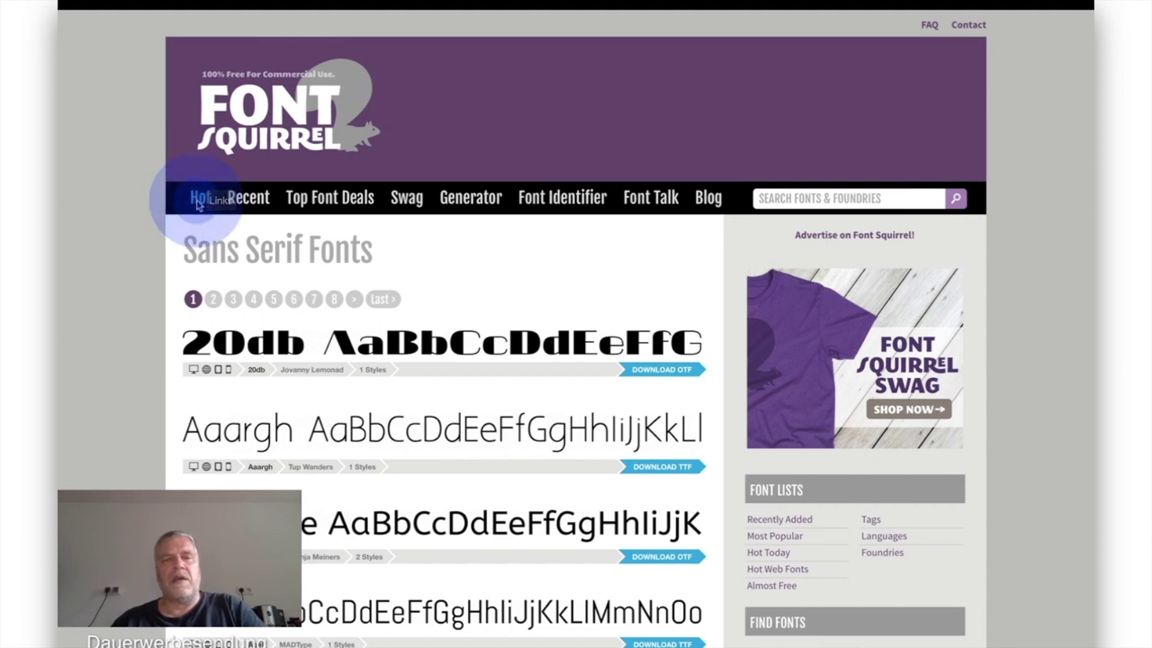
left_click(309, 311)
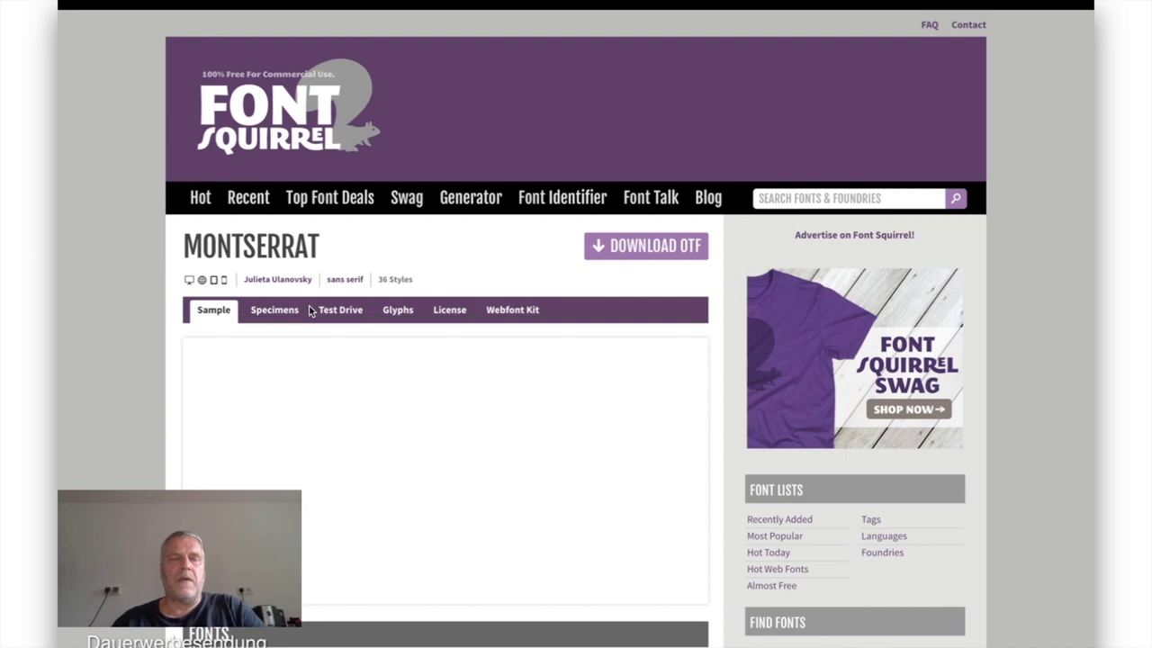
Examine the Montserrat Regular glyph table, including its accented and special characters.
left_click(401, 311)
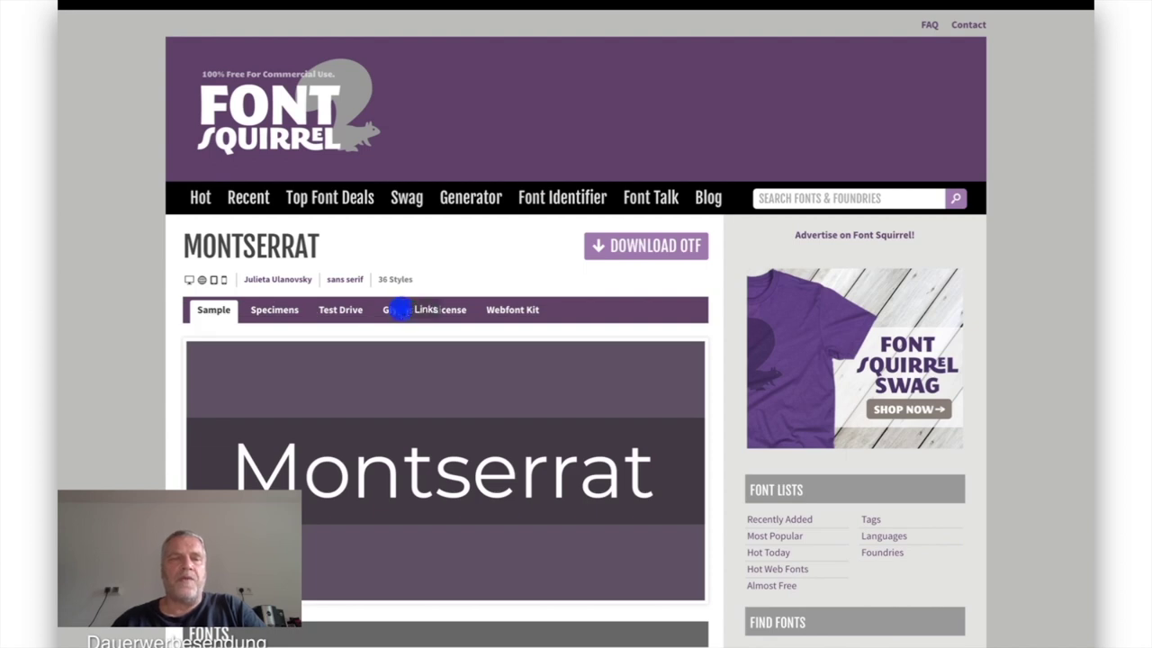
scroll(437, 441, "down", 7)
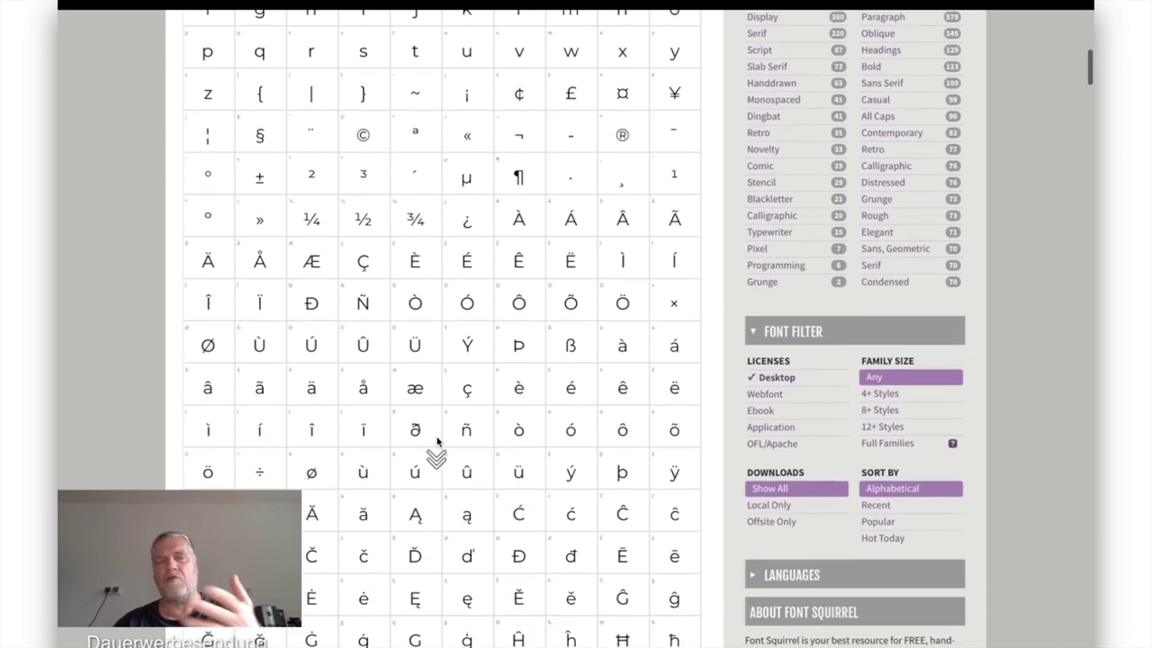
scroll(437, 441, "down", 3)
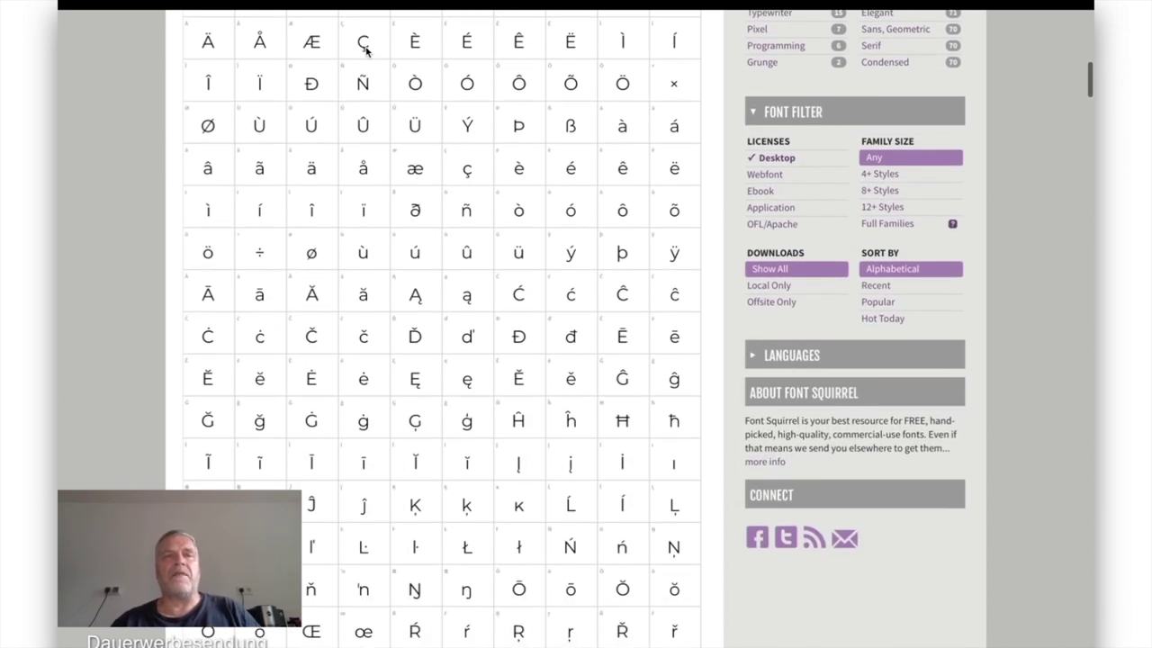
scroll(443, 247, "down", 4)
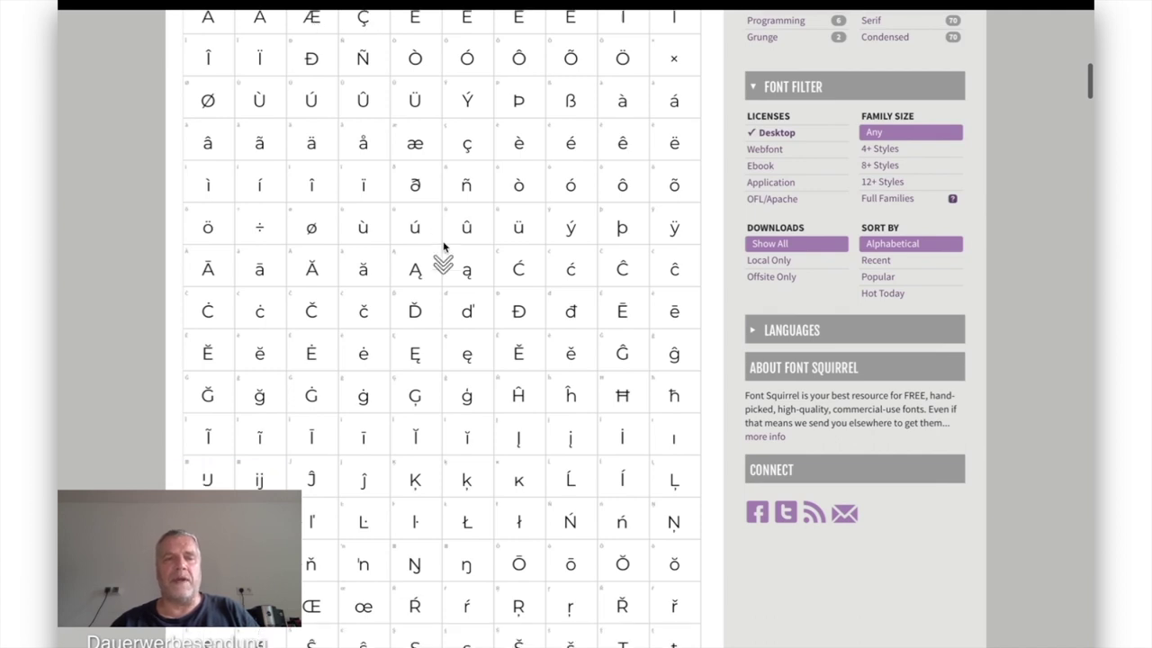
scroll(443, 247, "up", 9)
scroll(443, 248, "up", 5)
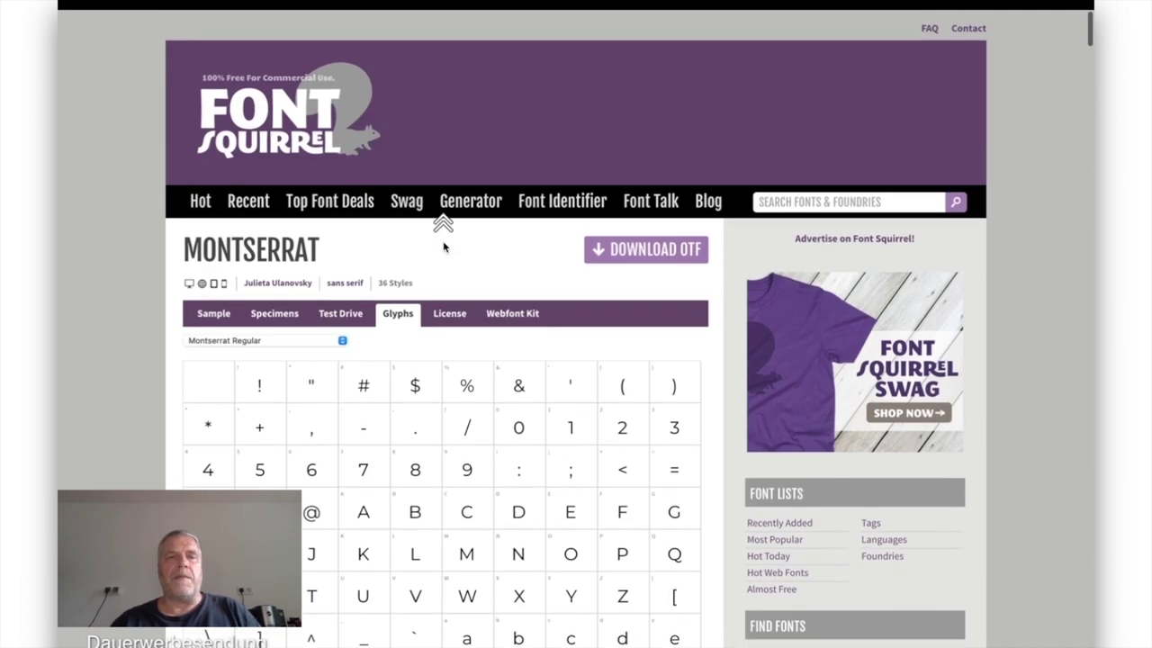
Read Montserrat's licence text and its Webfont Kit information.
left_click(448, 311)
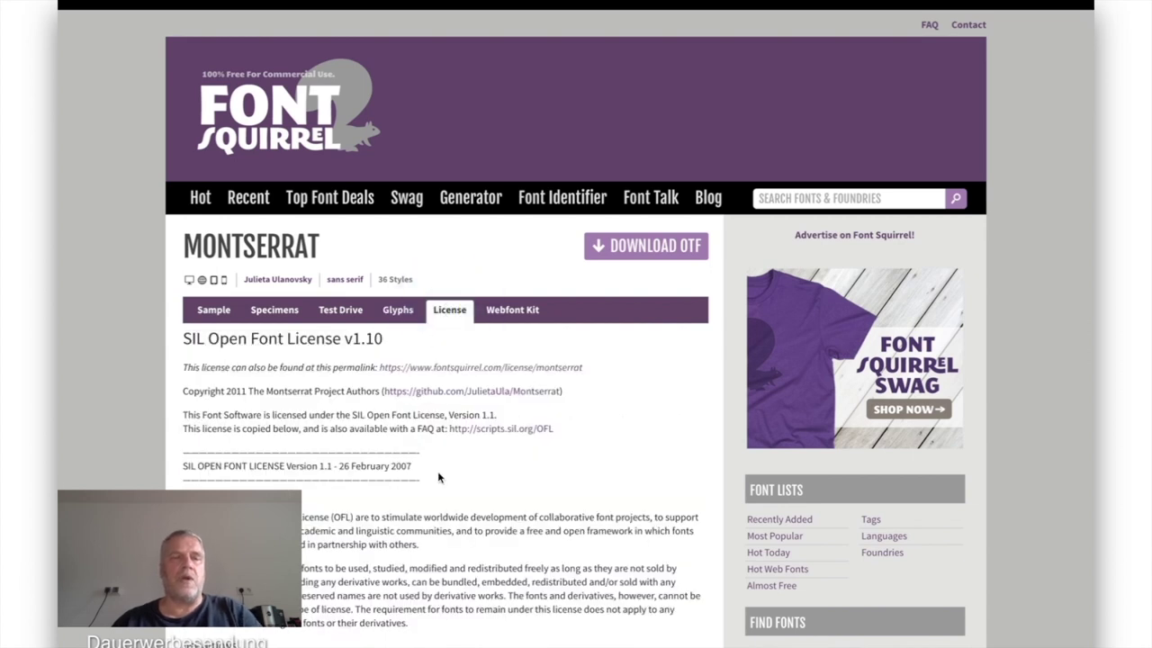
left_click(510, 309)
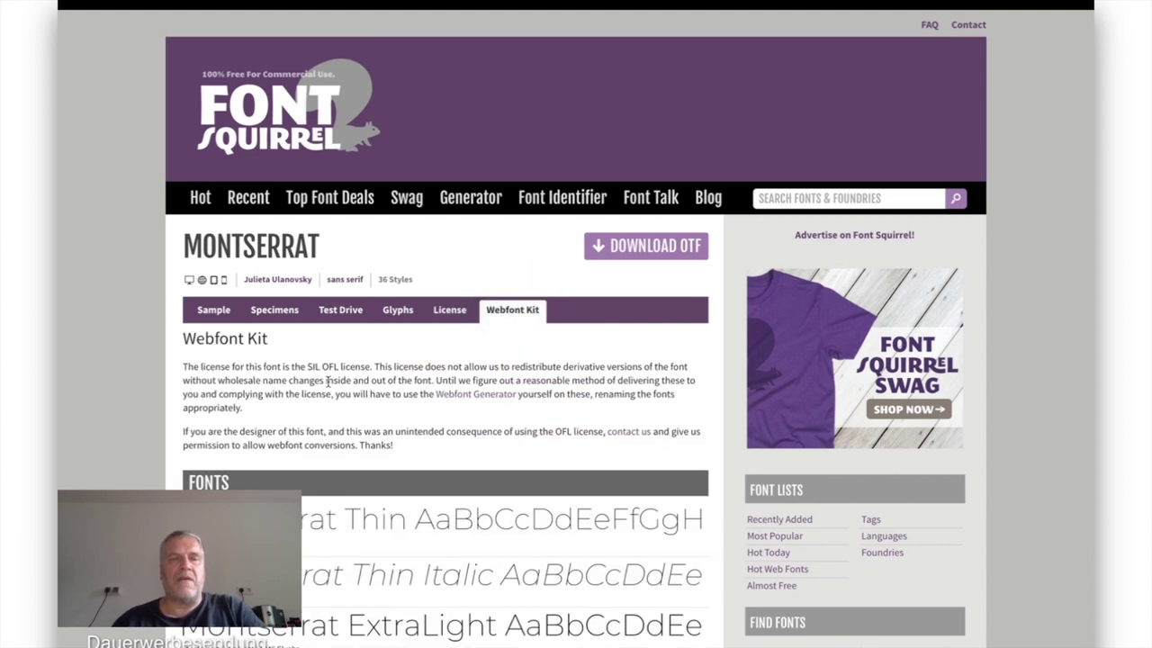
scroll(327, 381, "down", 1)
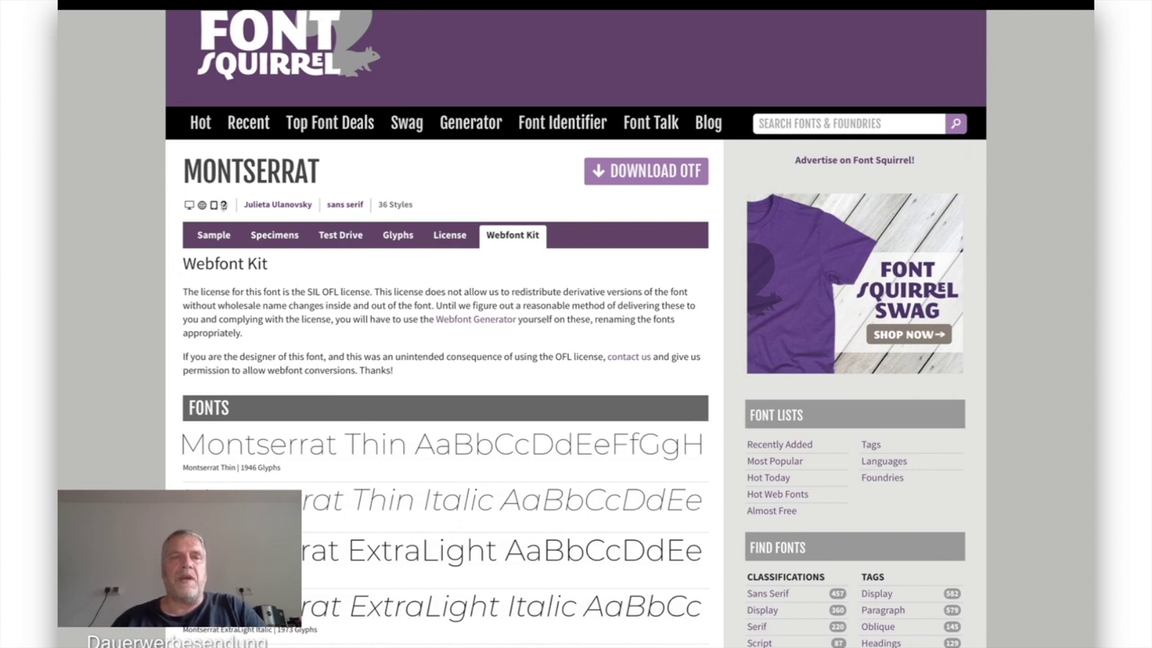
View Montserrat's sample image and look through all listed font styles, from Thin to Alternates Black Italic.
left_click(216, 236)
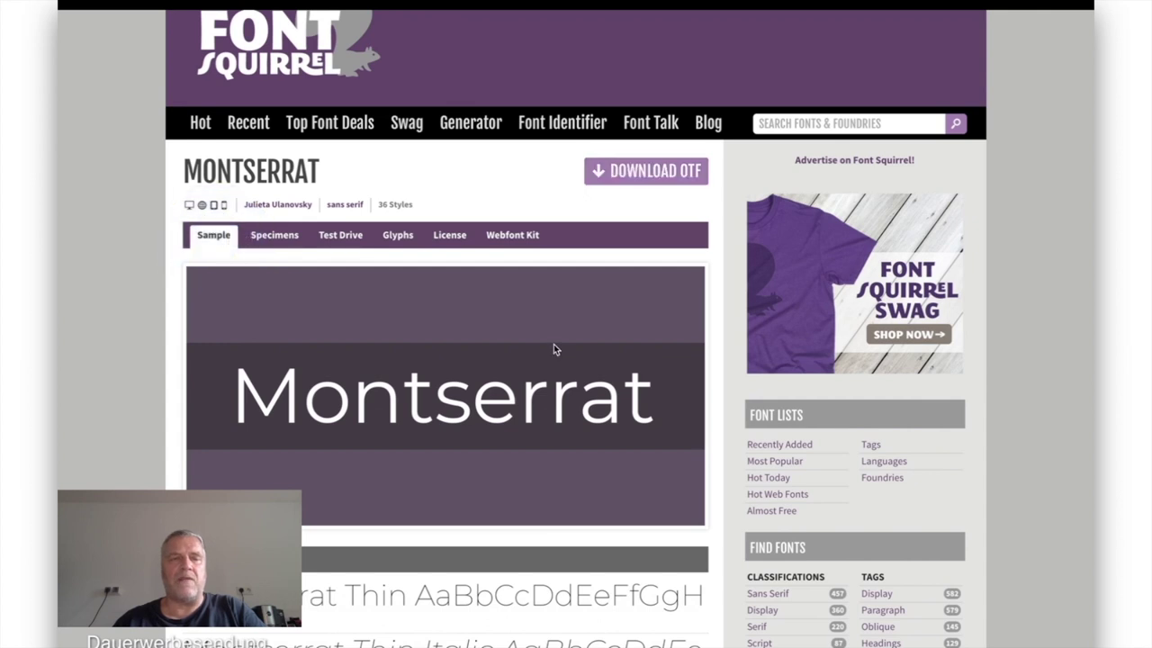
scroll(556, 354, "down", 6)
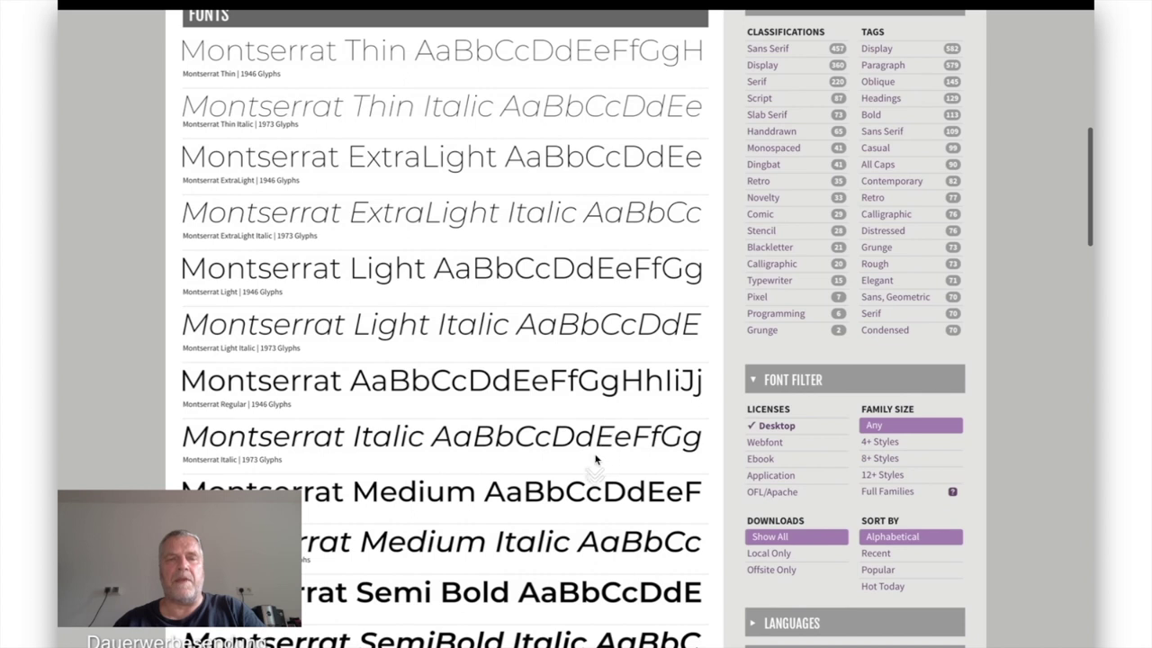
scroll(592, 458, "down", 6)
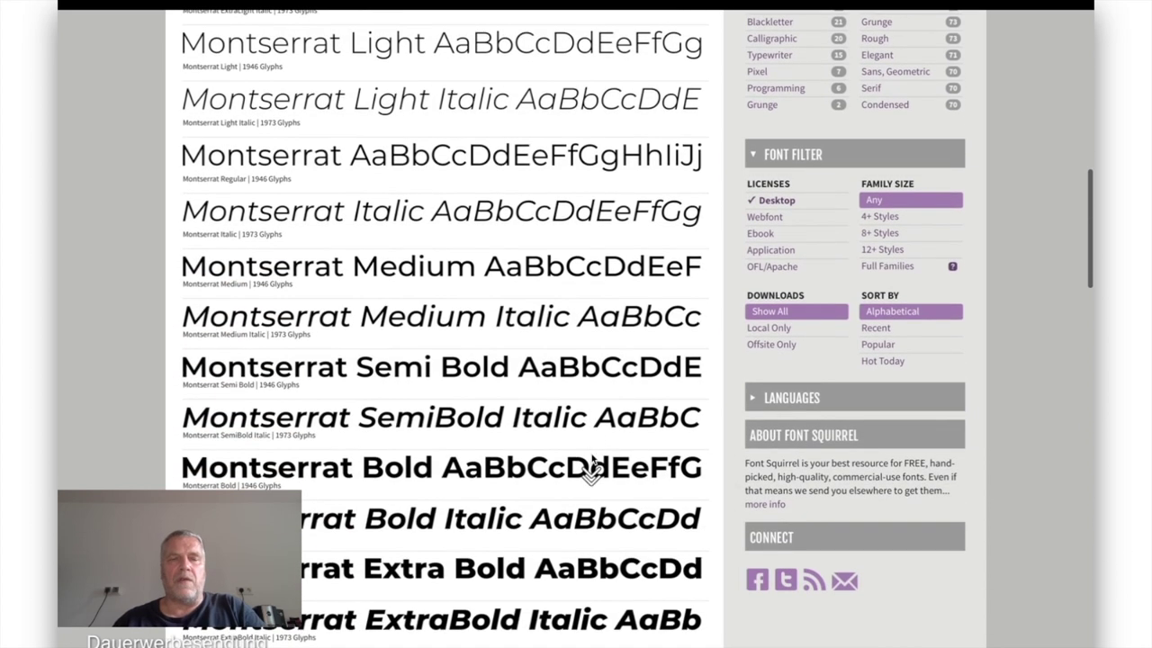
scroll(591, 459, "down", 1)
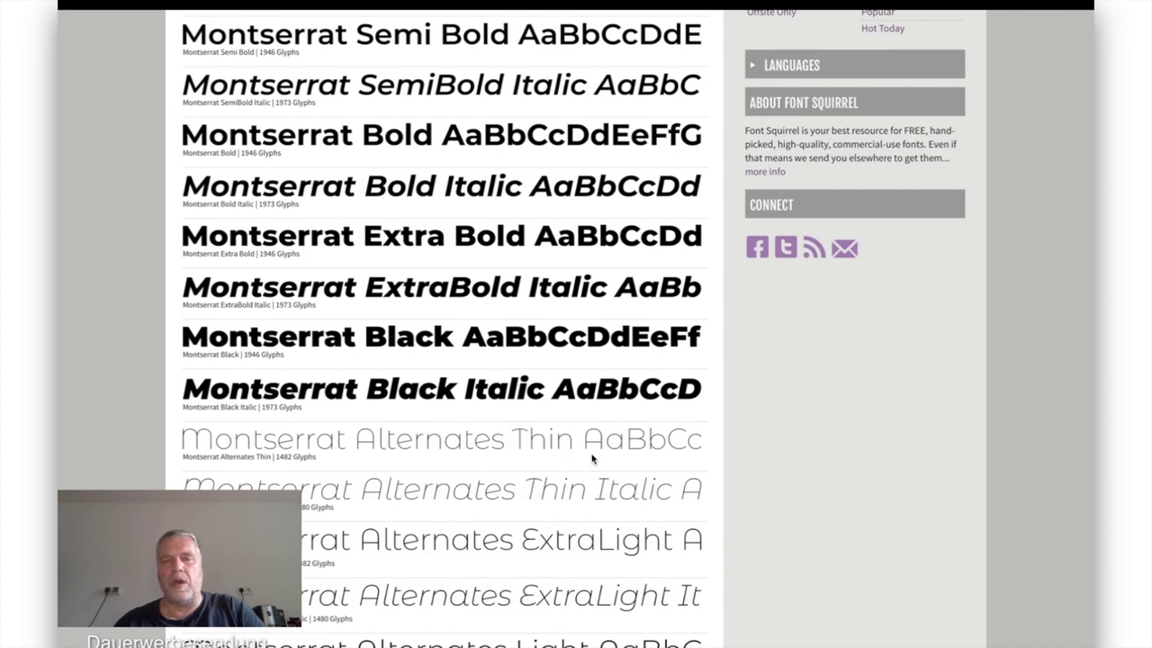
scroll(591, 459, "down", 10)
scroll(591, 459, "down", 6)
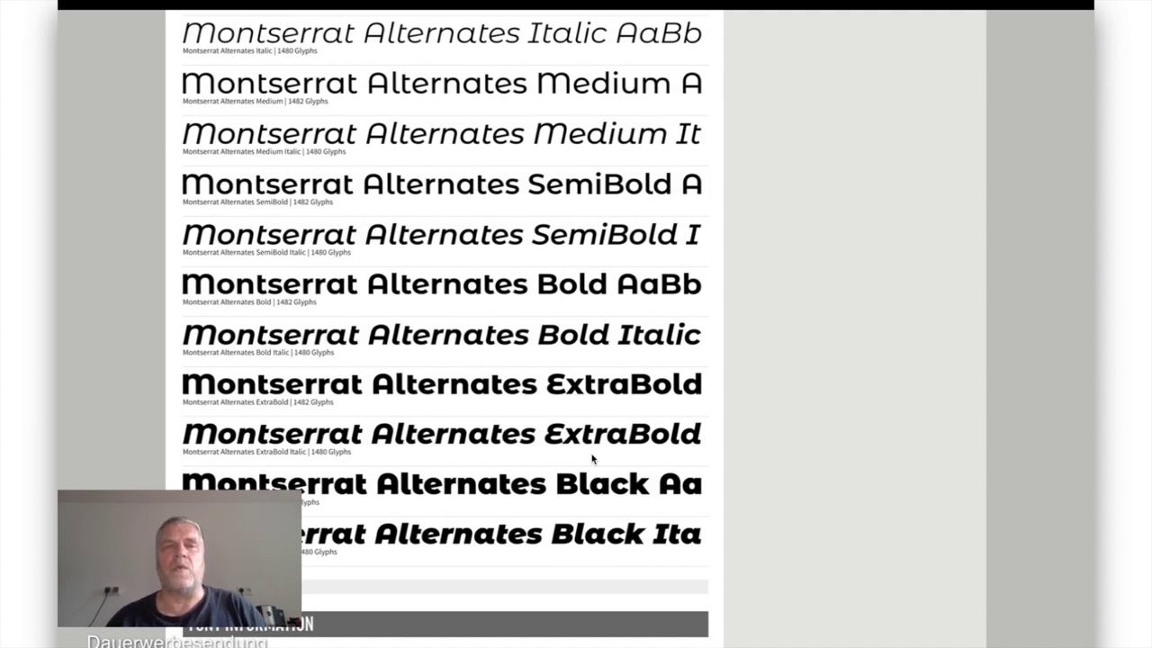
scroll(411, 315, "up", 10)
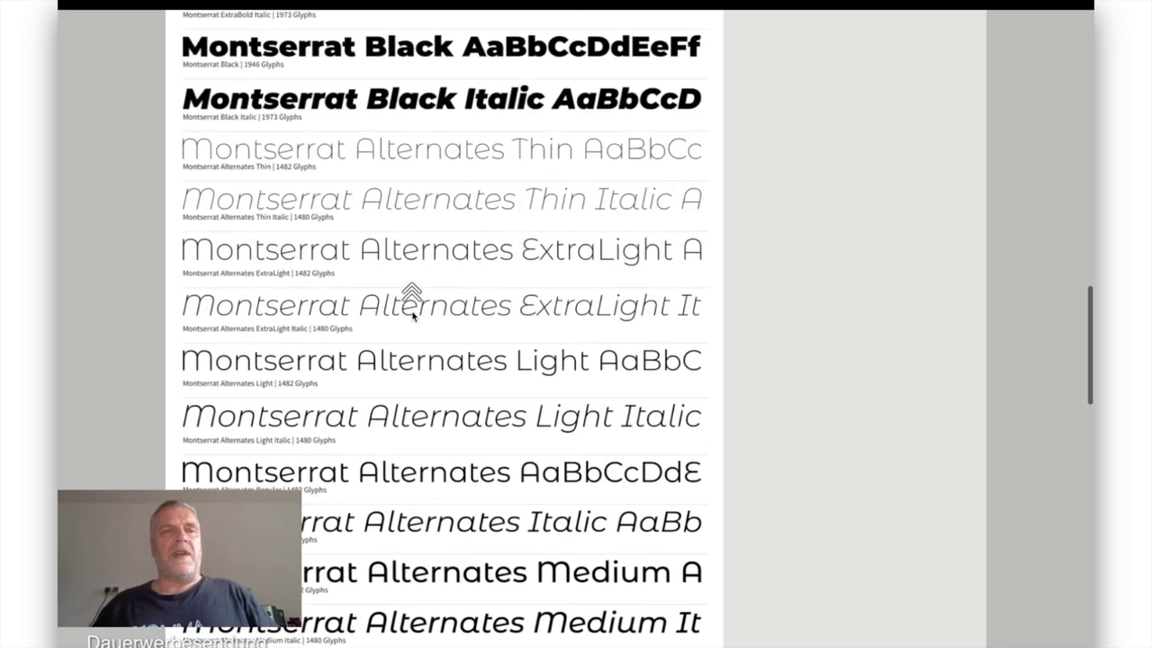
scroll(411, 315, "up", 2)
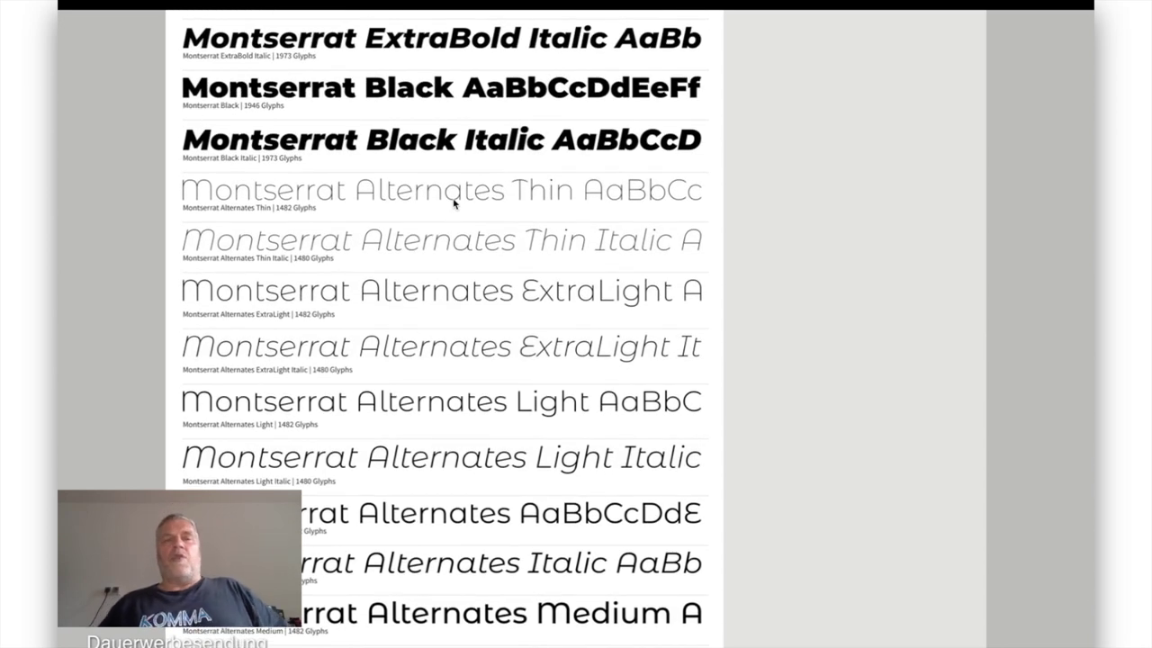
Download the Montserrat OTF package and save it as montserrat.zip in the Schriften folder.
scroll(453, 203, "up", 20)
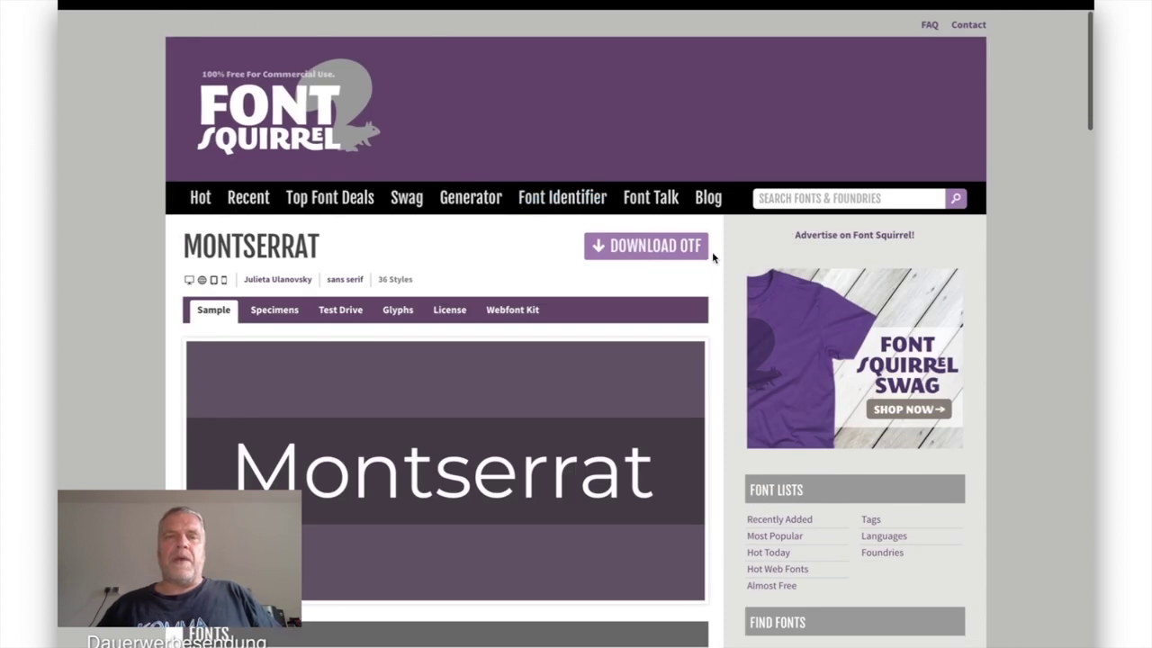
left_click(661, 251)
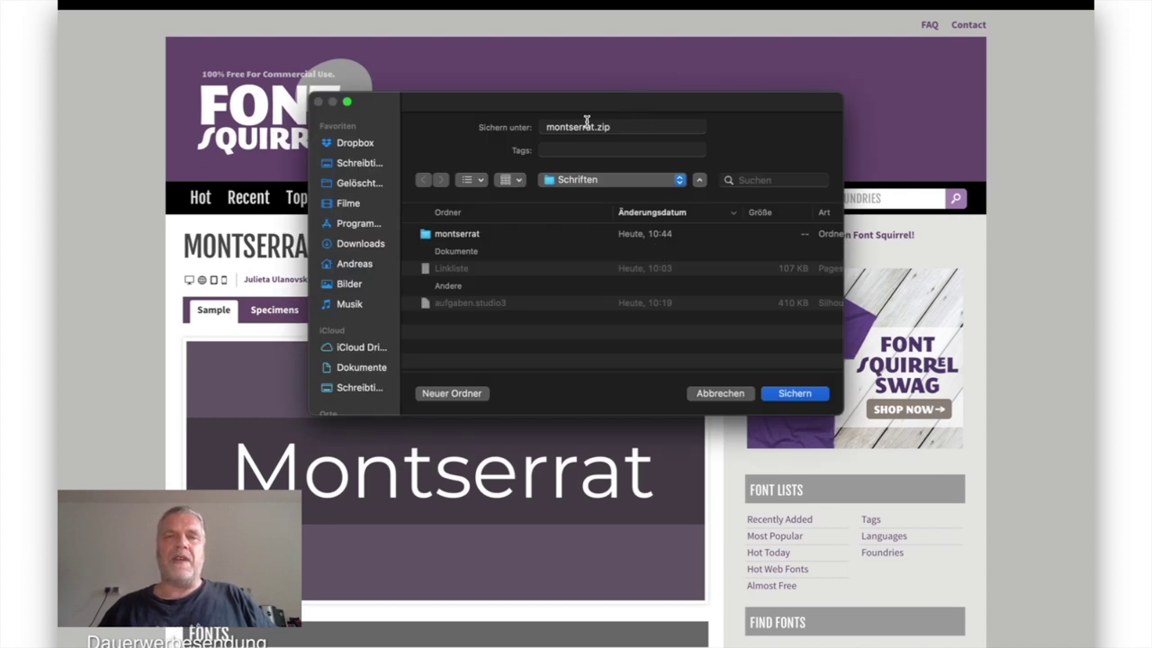
left_click(795, 394)
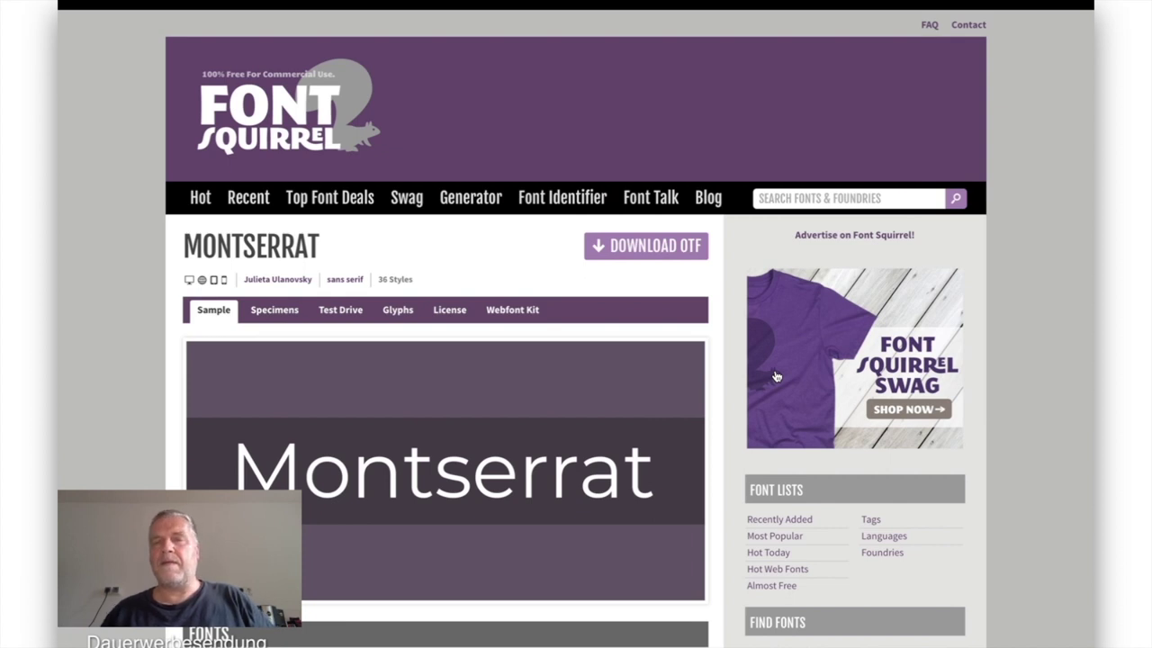
Switch to Font Book (Schriftsammlung) and look through the alphabetical list of user fonts.
key("ctrl+Left")
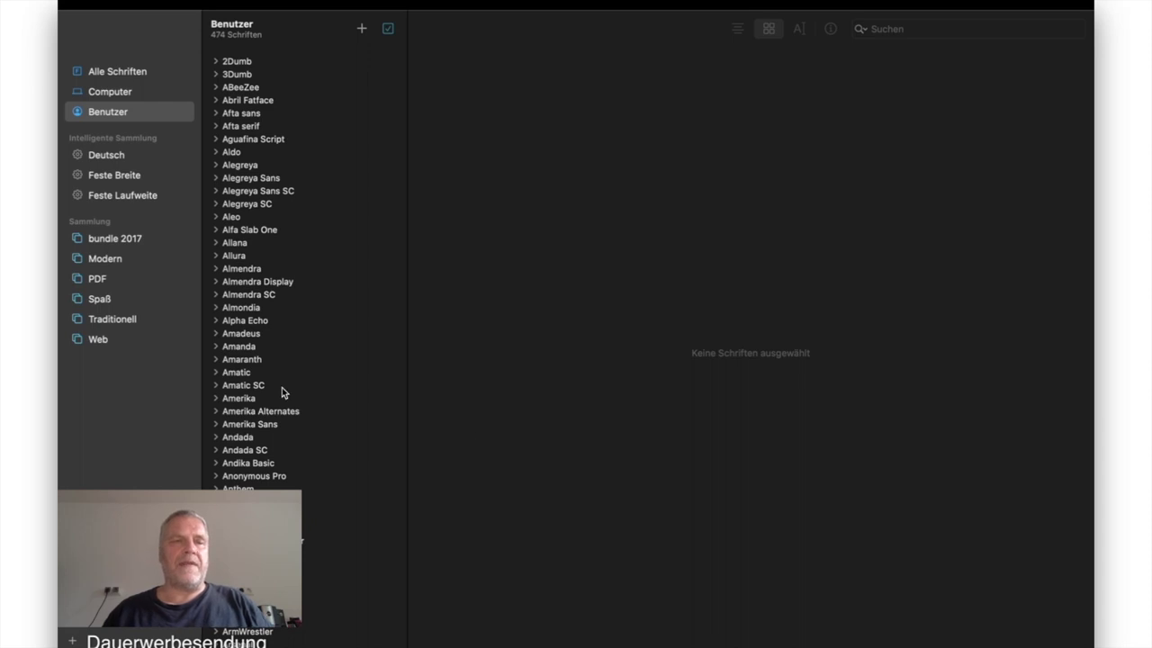
scroll(282, 389, "down", 3)
scroll(282, 389, "down", 15)
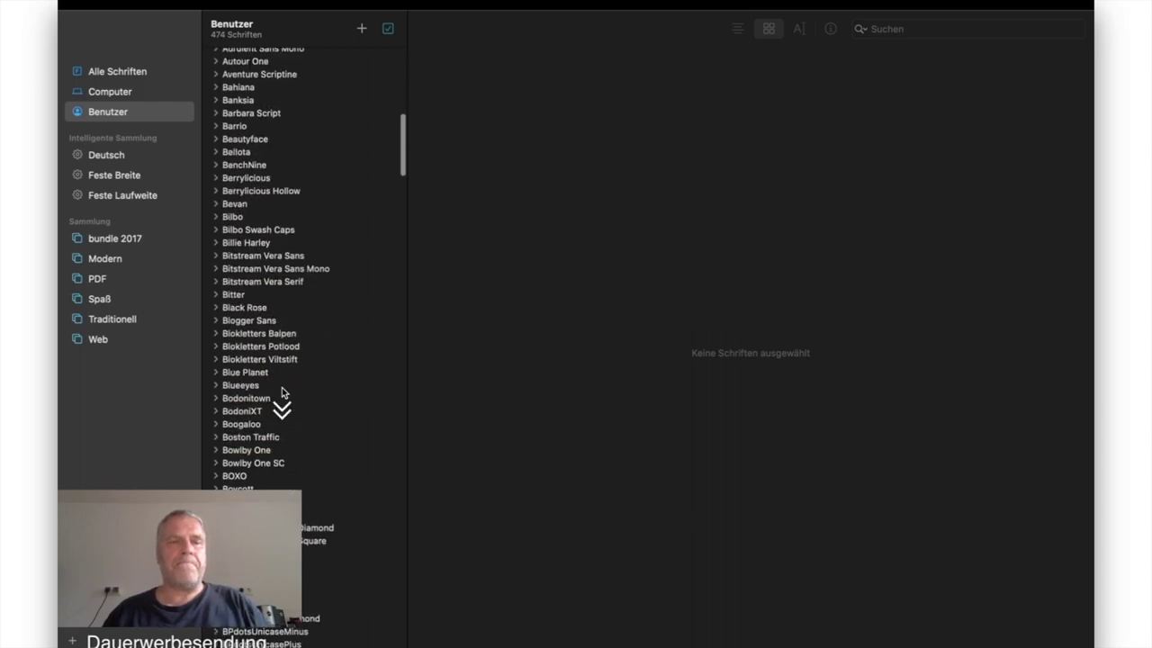
scroll(282, 388, "down", 18)
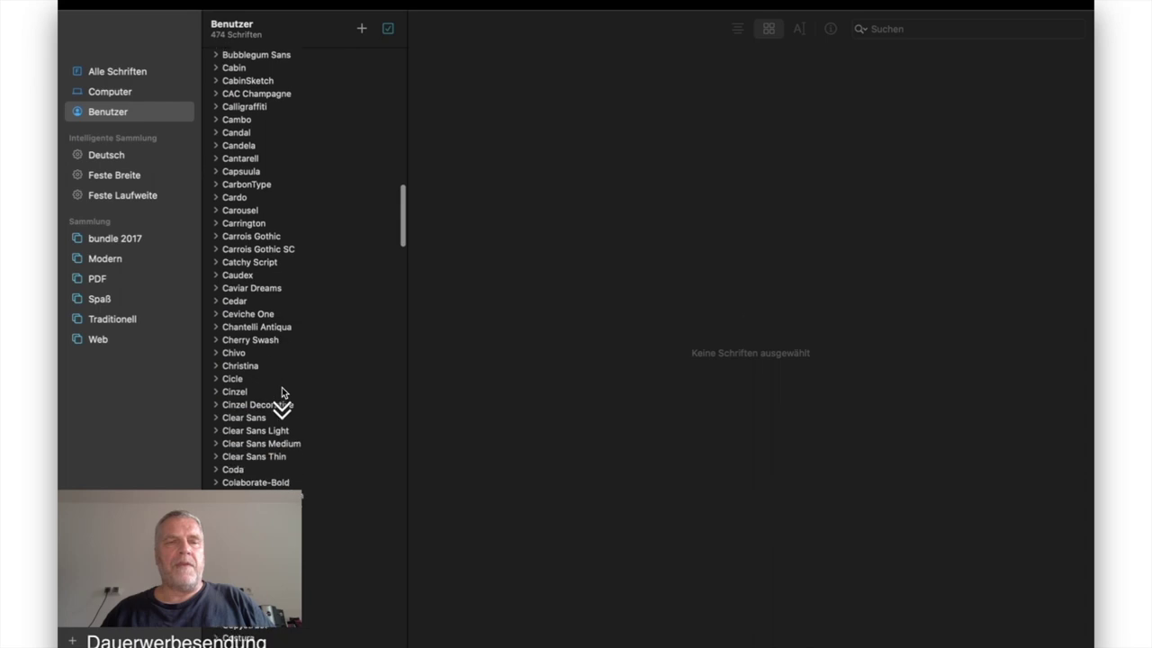
scroll(282, 392, "down", 20)
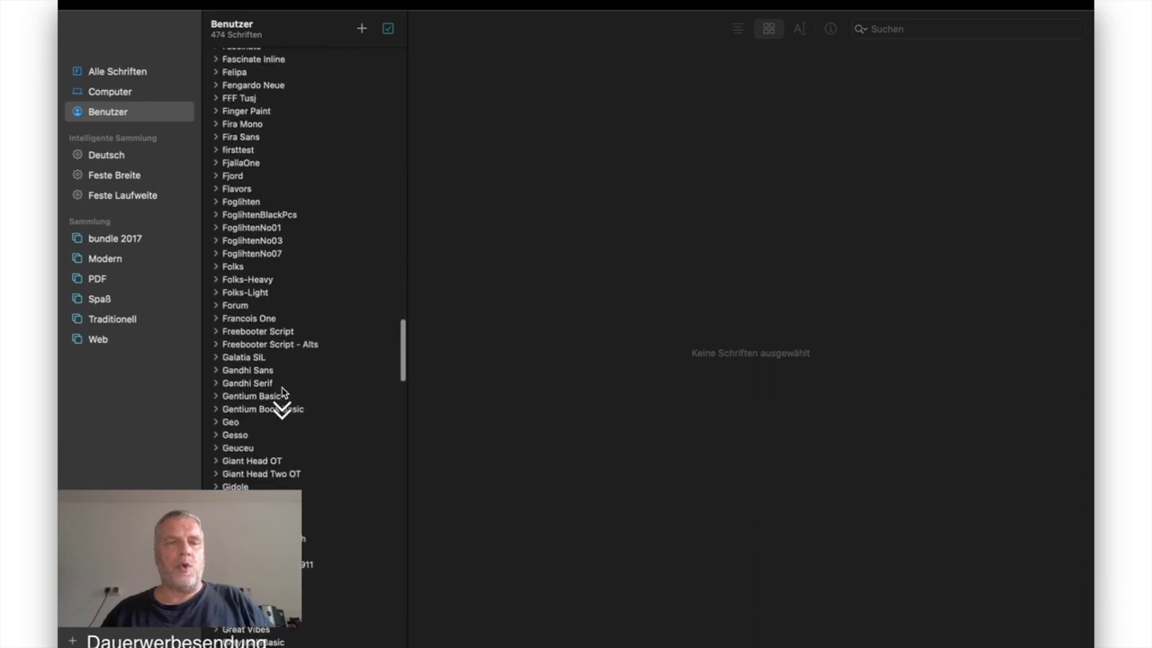
scroll(282, 391, "down", 20)
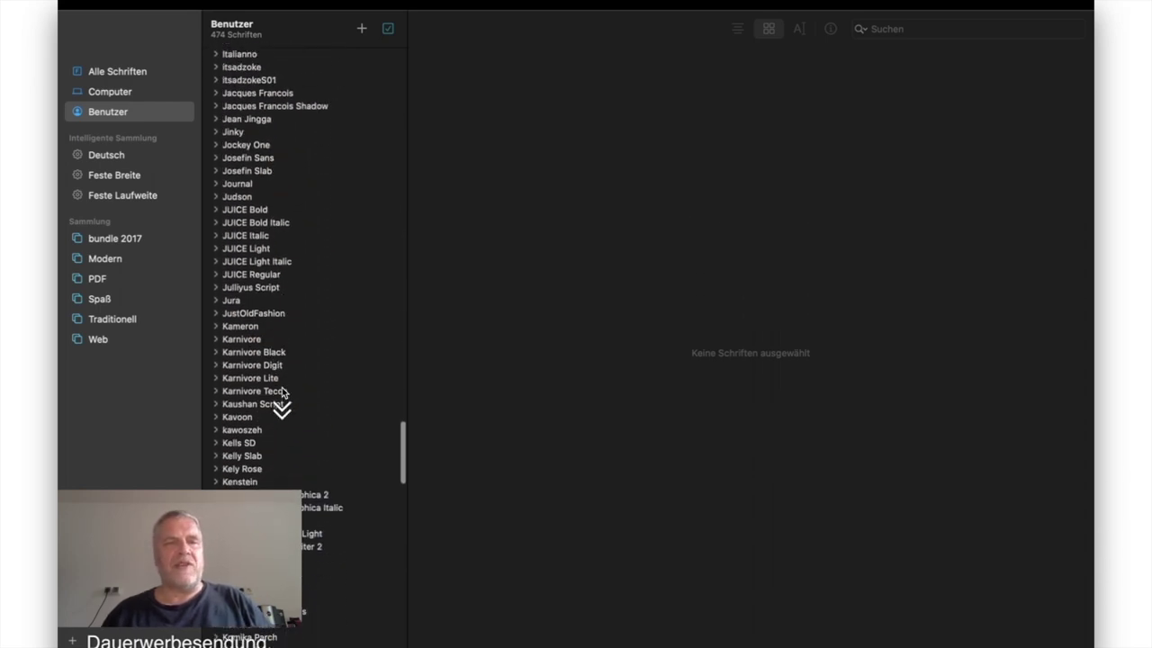
scroll(282, 394, "down", 12)
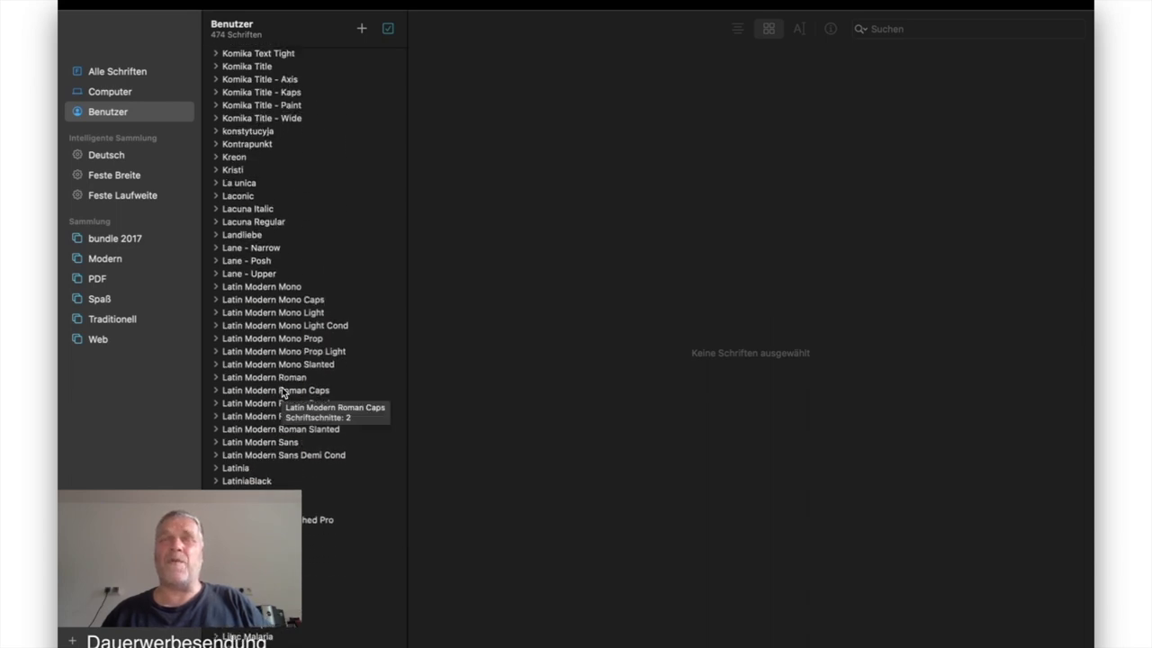
scroll(282, 392, "down", 5)
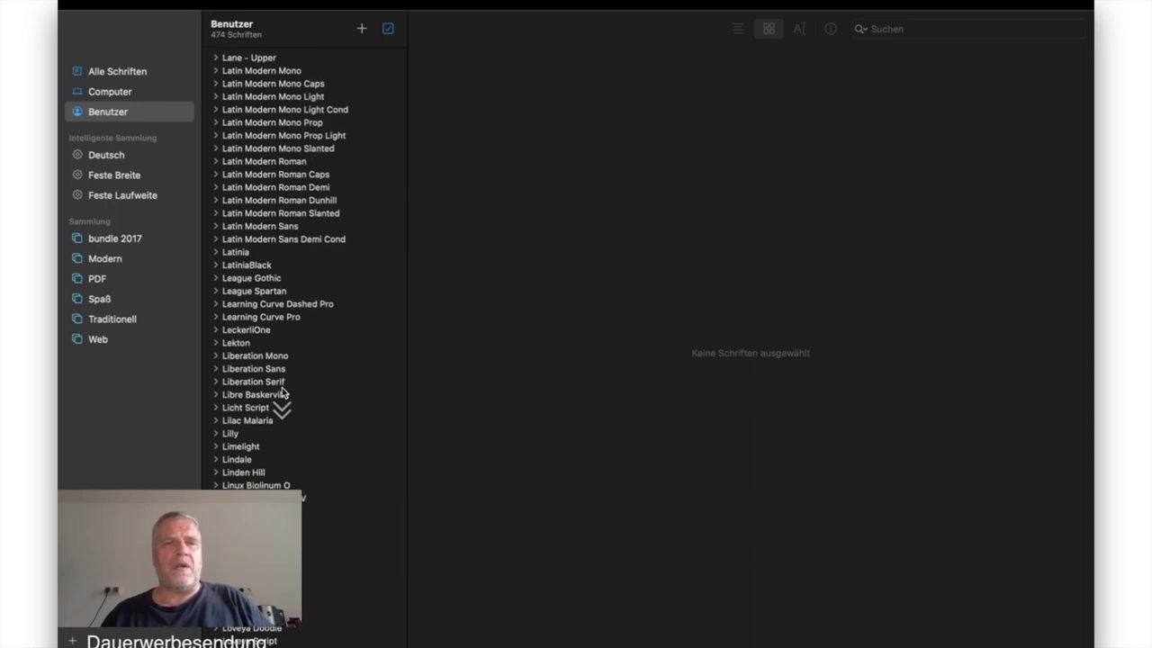
scroll(282, 393, "down", 15)
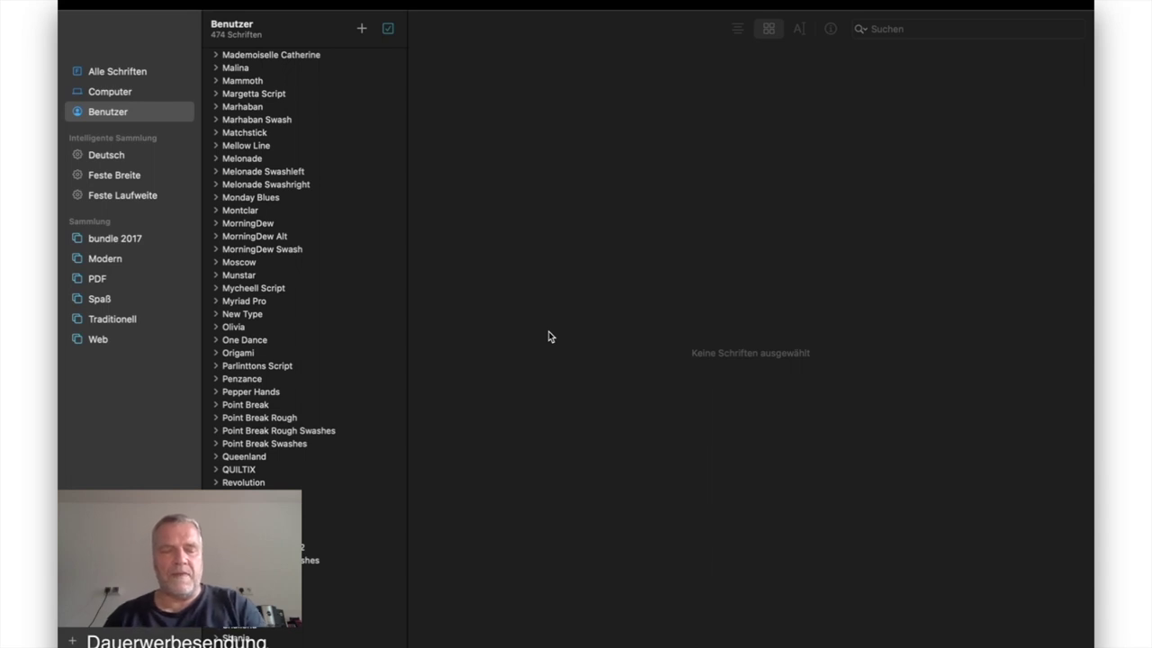
Search Spotlight for "font" to locate the Schriftsammlung app, and dismiss the search.
key("super+space")
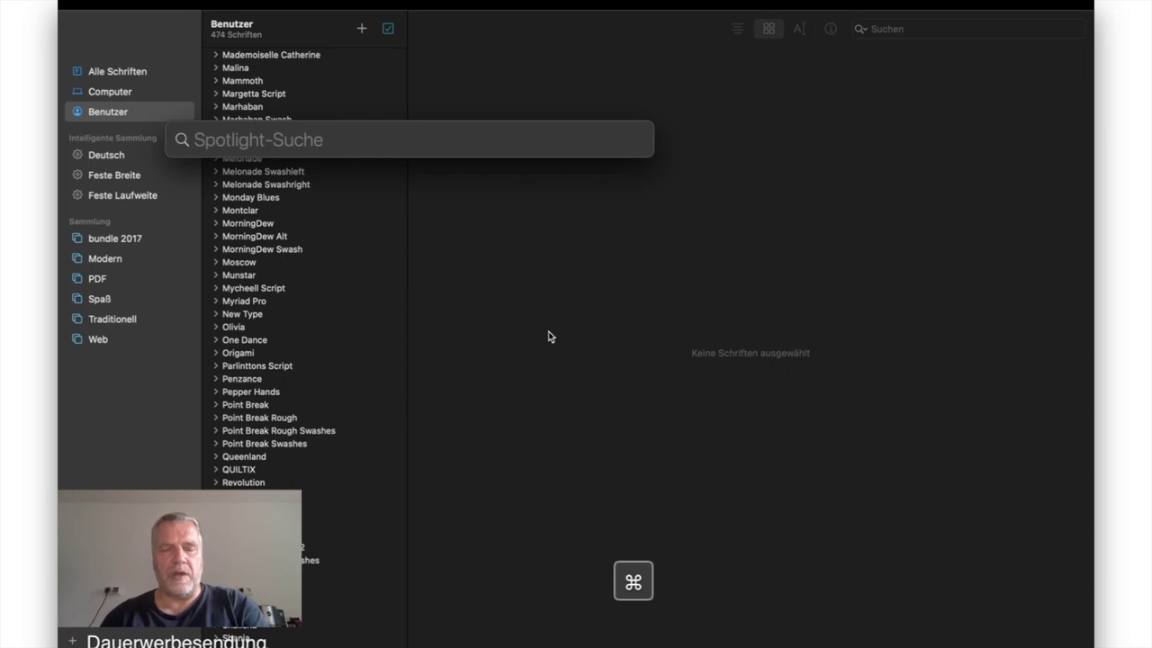
type("font")
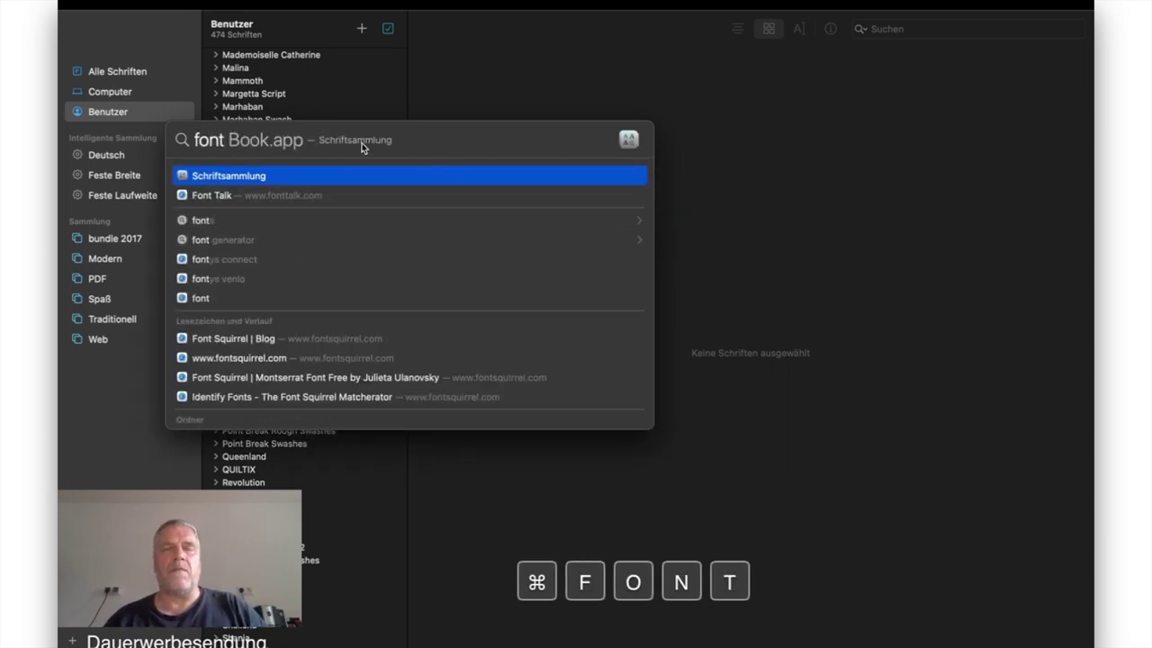
left_click(833, 222)
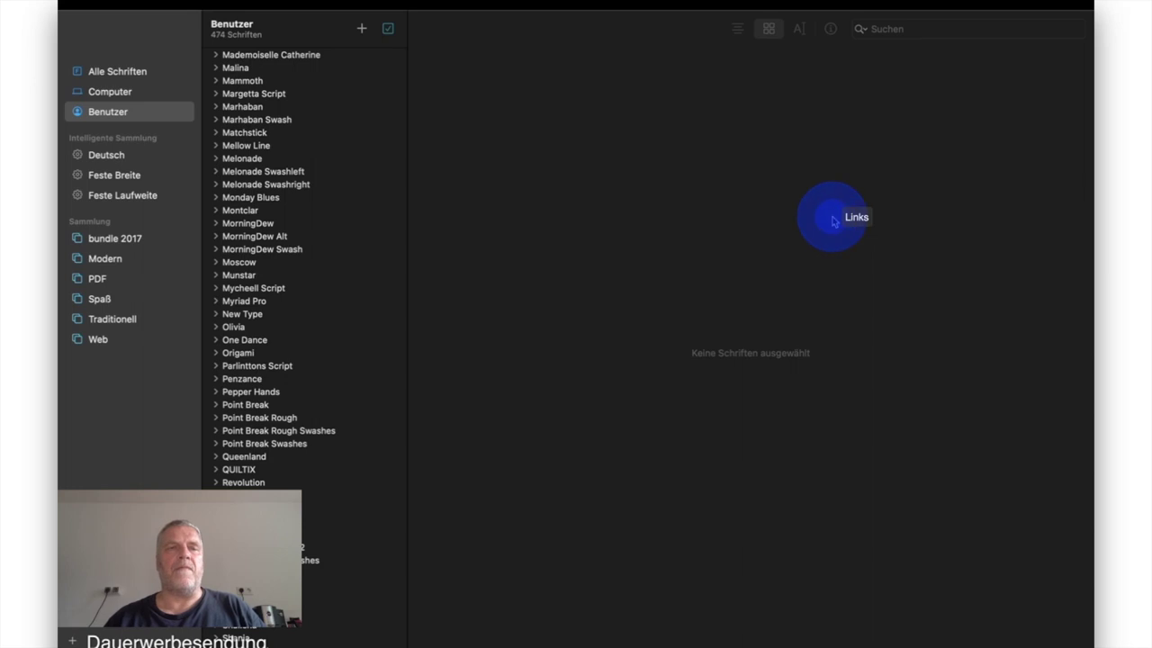
left_click_drag(831, 222, 700, 240)
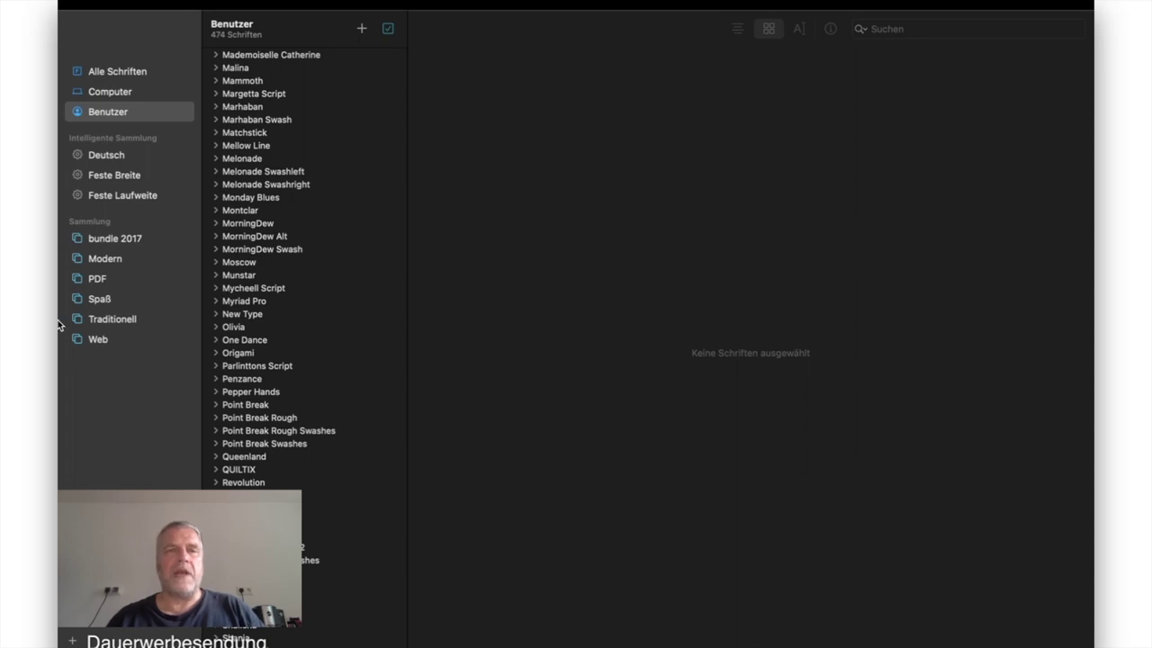
Switch to Finder and install the font file MontserratAlternates-Thin.otf from the montserrat folder inside Schriften.
key("ctrl+Left")
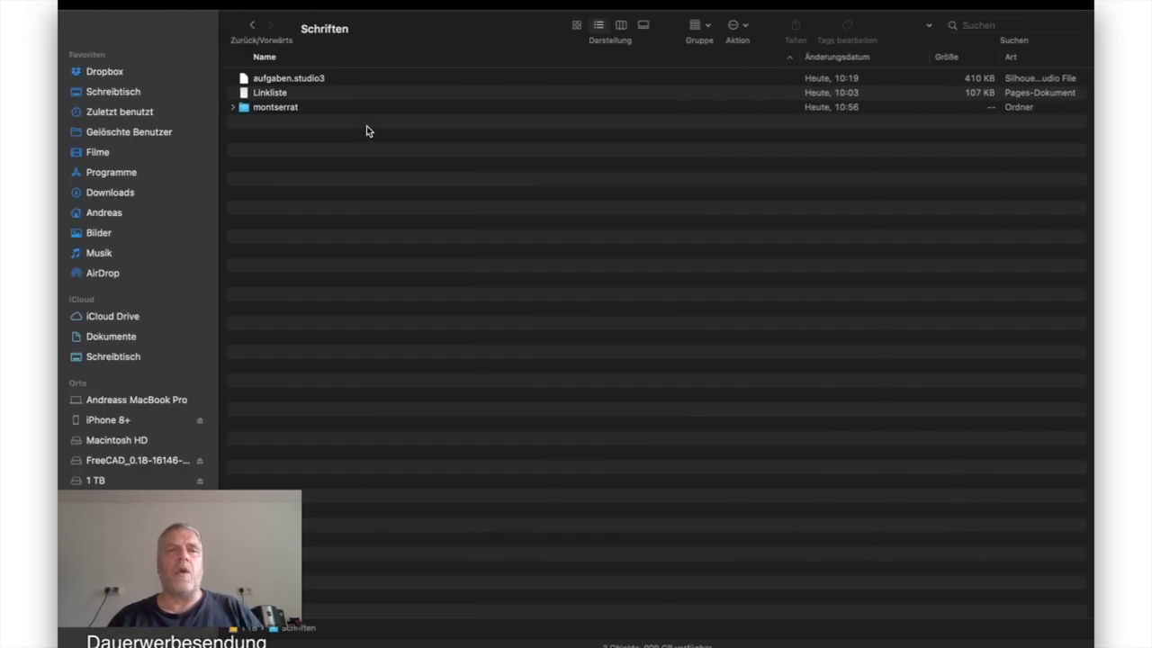
left_click(233, 107)
left_click(233, 107)
left_click(233, 107)
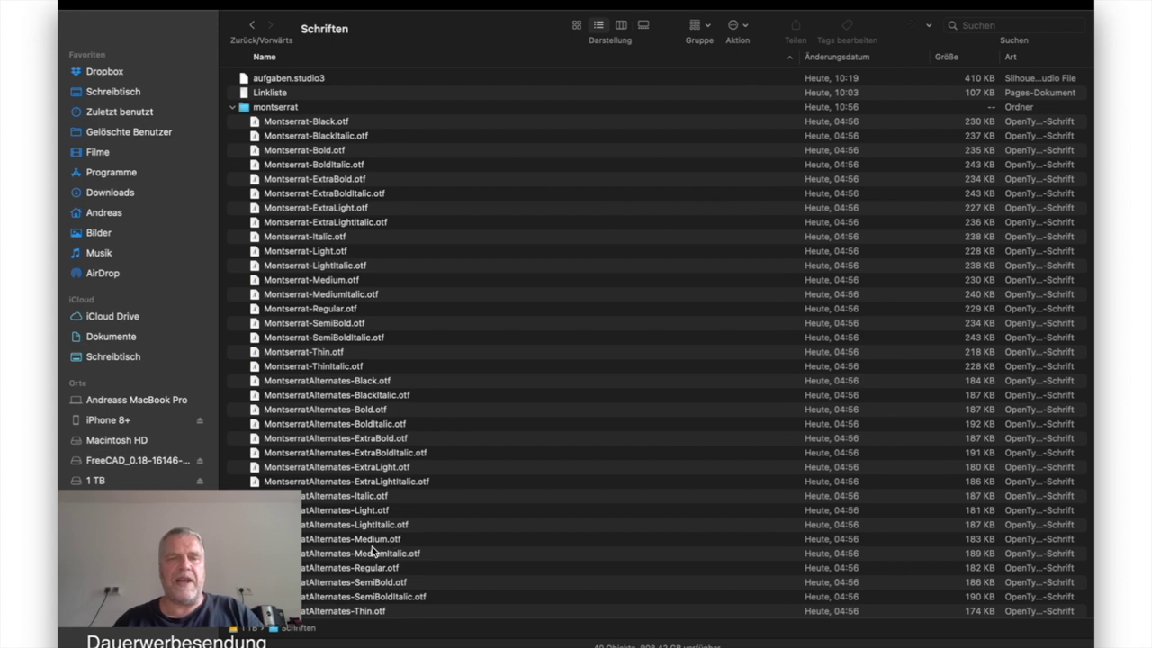
scroll(372, 550, "down", 3)
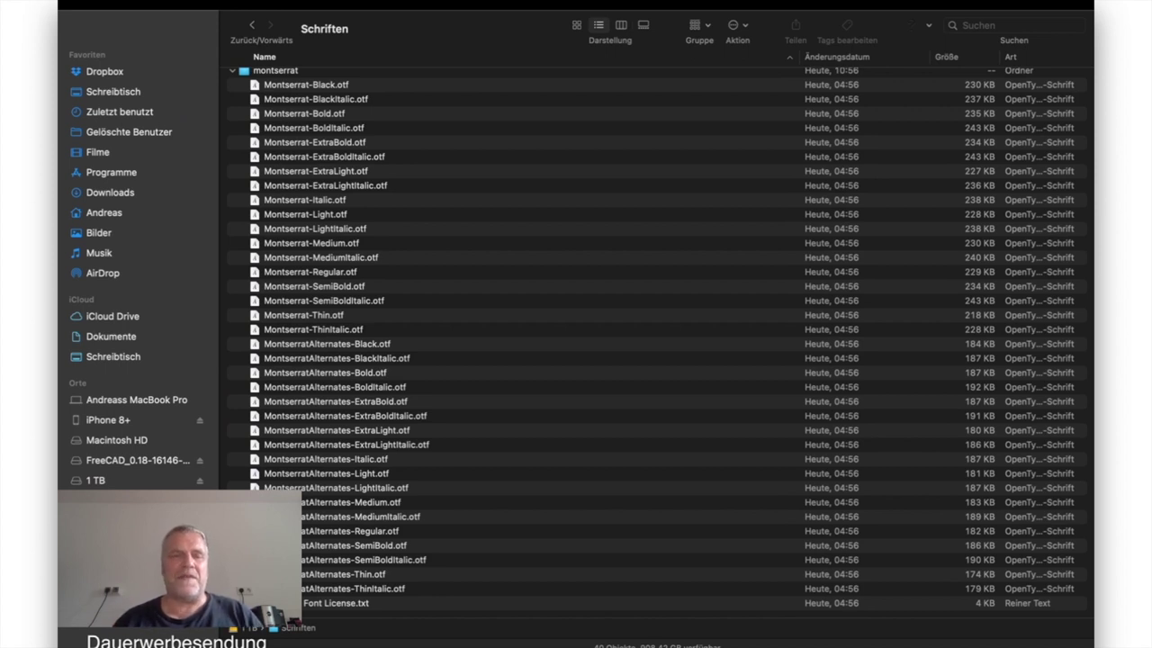
double_click(344, 574)
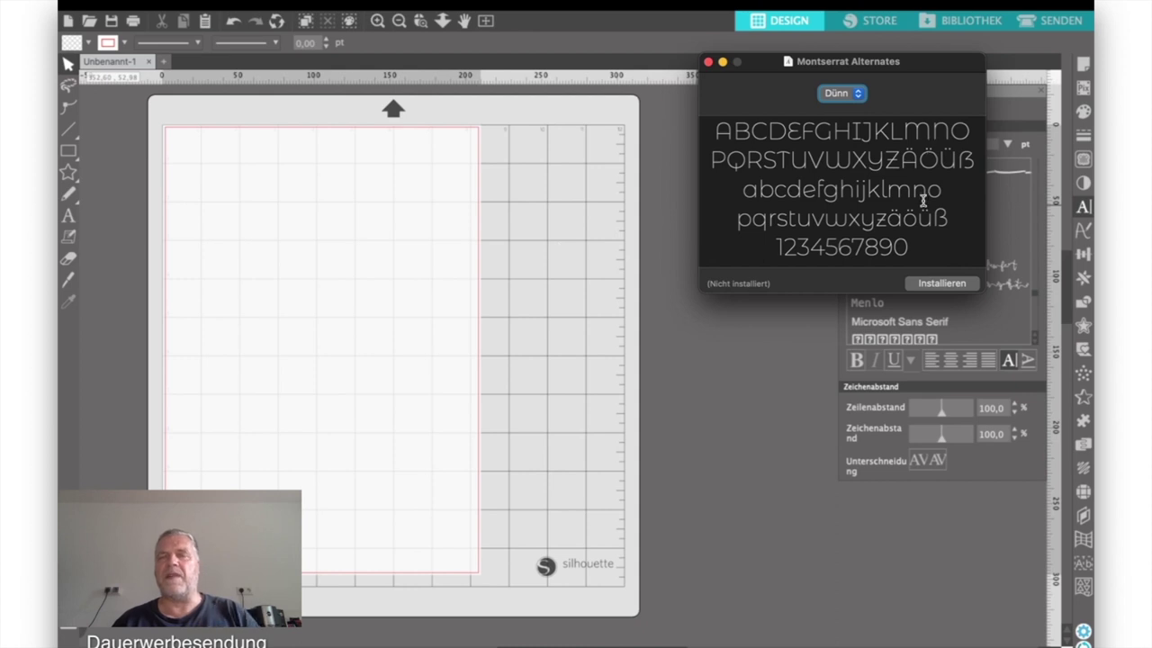
left_click(941, 284)
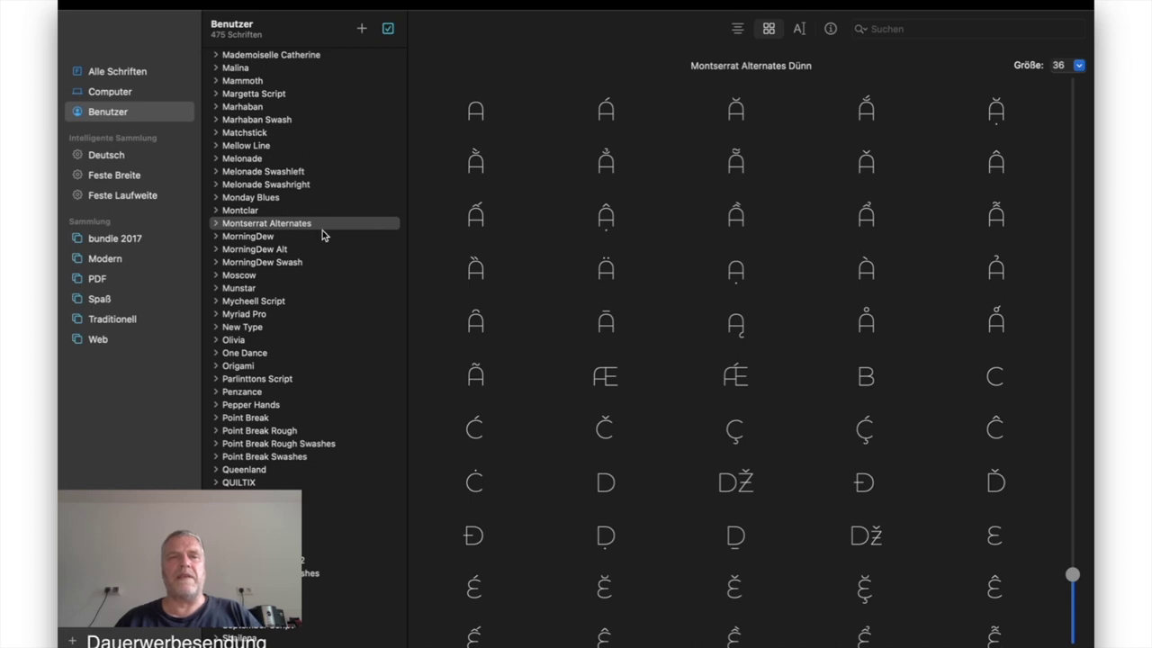
Look through the glyphs of the newly installed Montserrat Alternates Dünn font.
scroll(605, 249, "down", 2)
scroll(605, 248, "down", 3)
scroll(605, 248, "up", 4)
scroll(604, 248, "down", 6)
scroll(605, 248, "down", 6)
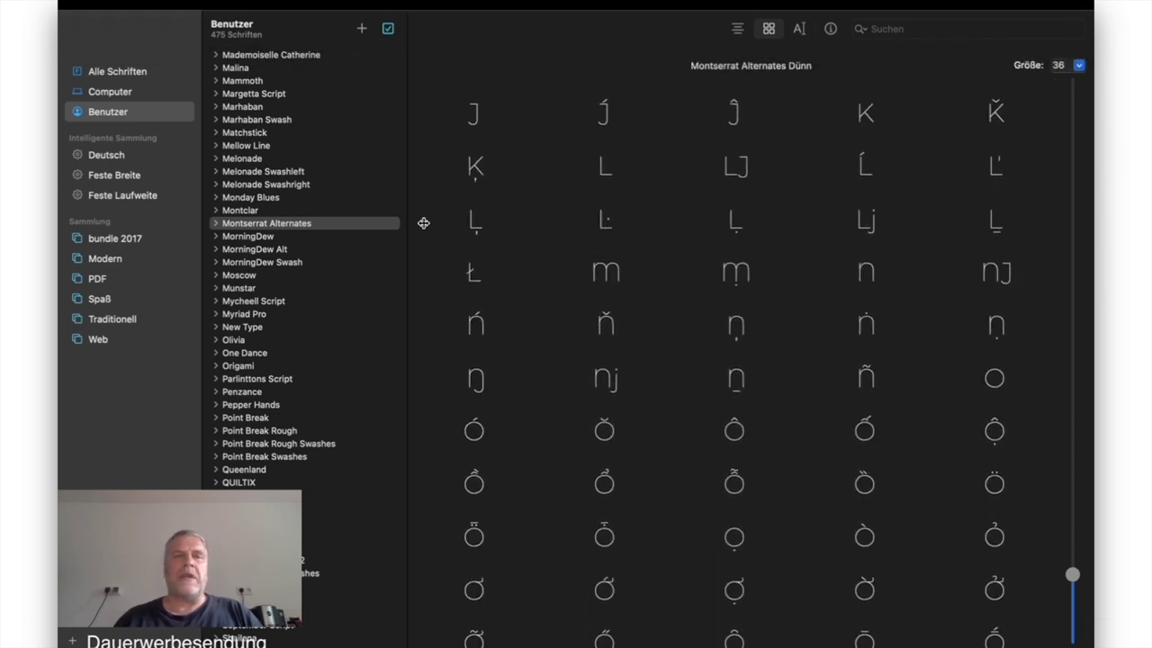
Switch to Silhouette Studio and check the text style font list for Montserrat Alternates between Monday Blues and MorningDew.
key("ctrl+Left")
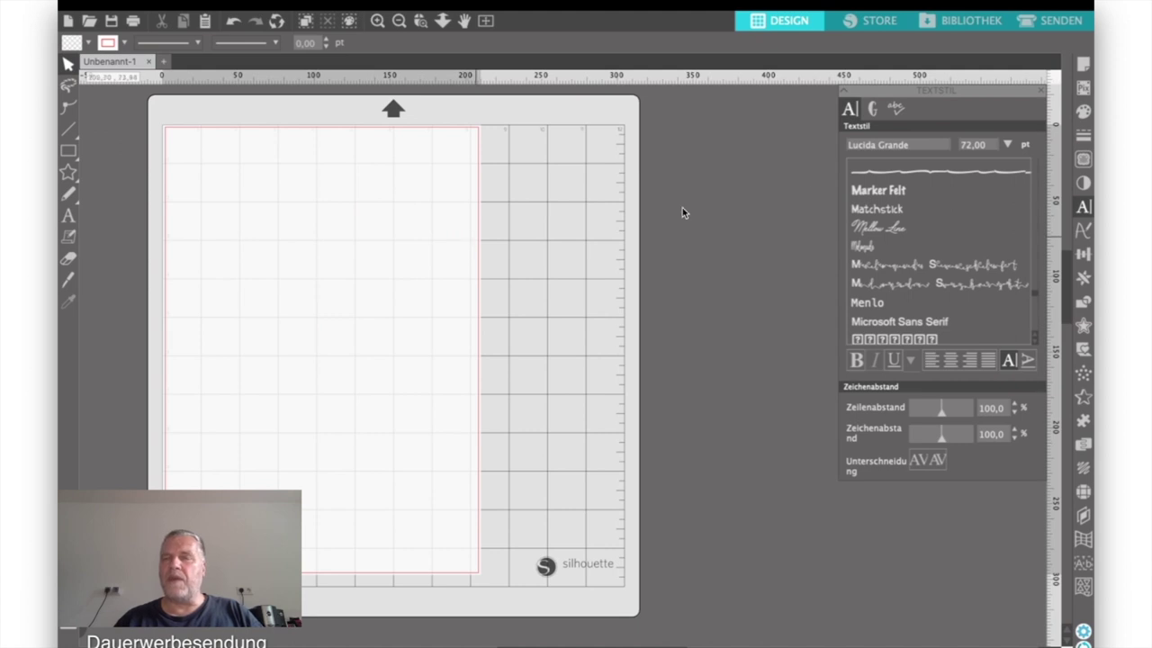
scroll(888, 236, "down", 4)
scroll(888, 236, "up", 2)
scroll(889, 236, "down", 2)
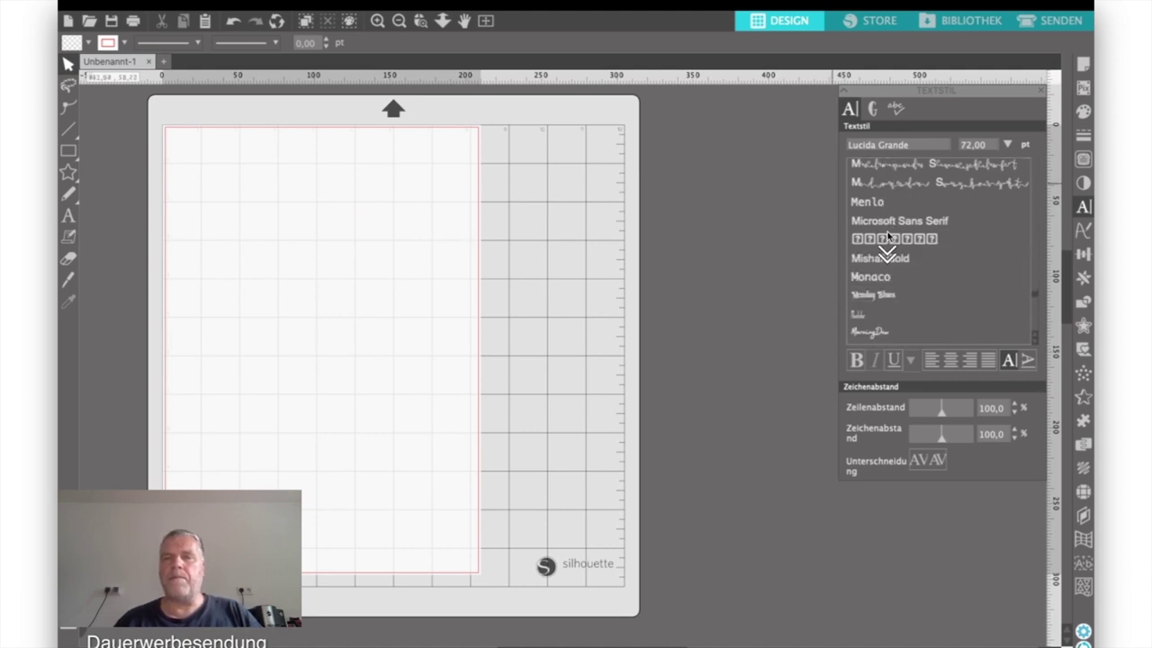
scroll(888, 236, "down", 4)
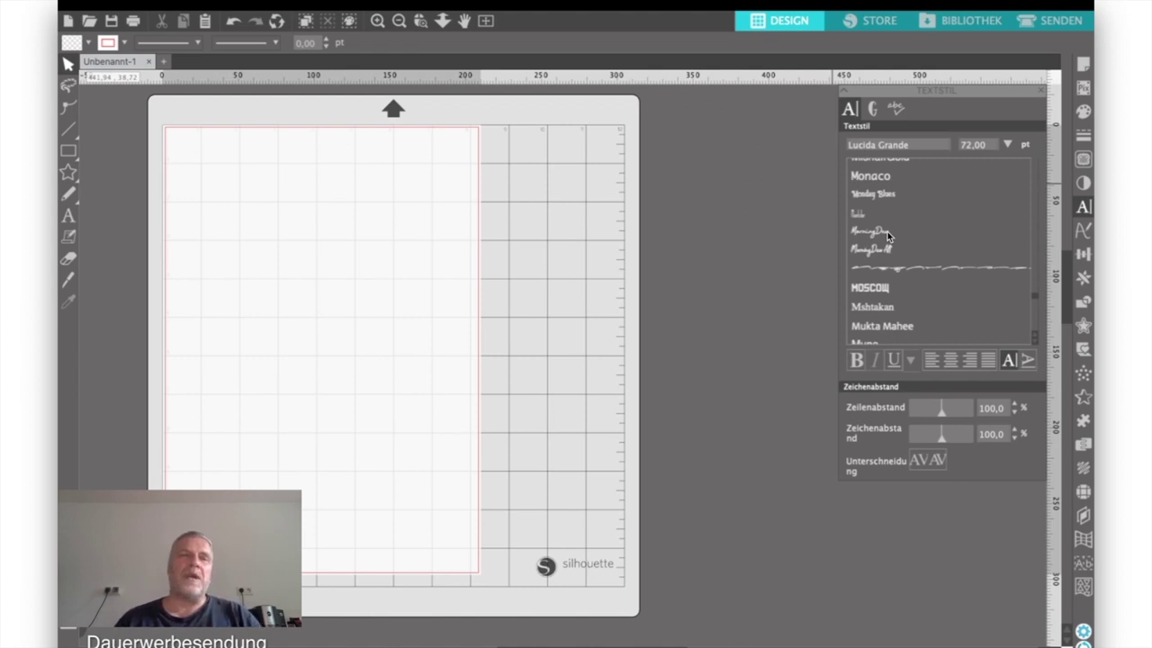
Quit Silhouette Studio without saving the changes to Unbenannt-1.studio3.
mouse_move(558, 25)
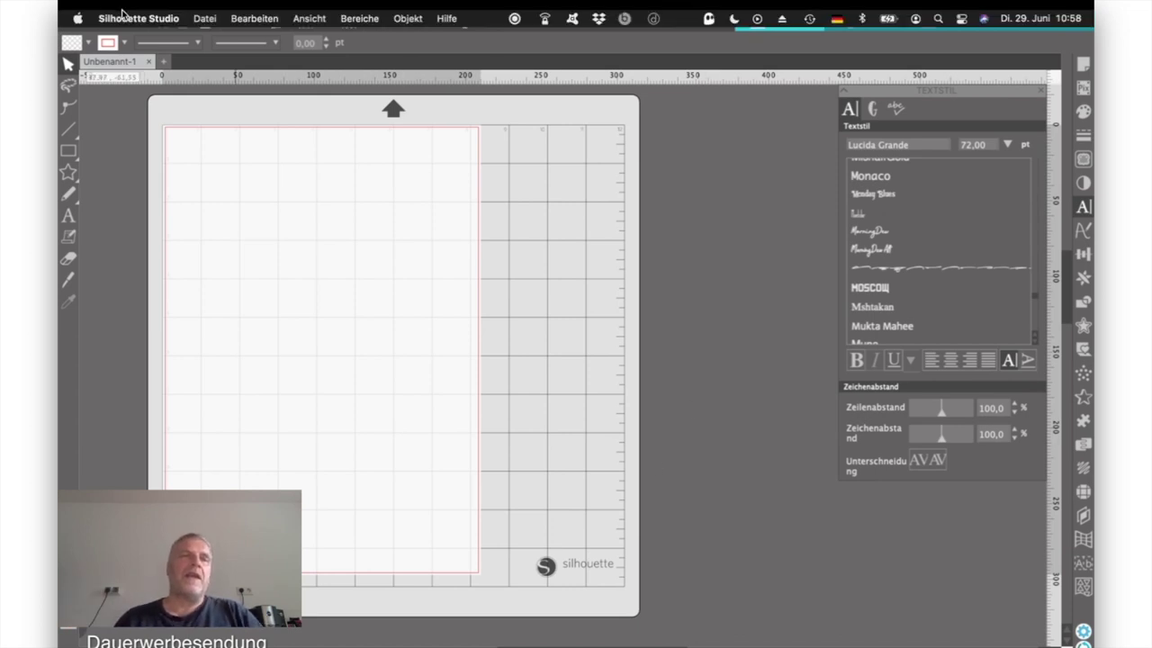
left_click(128, 18)
left_click(162, 144)
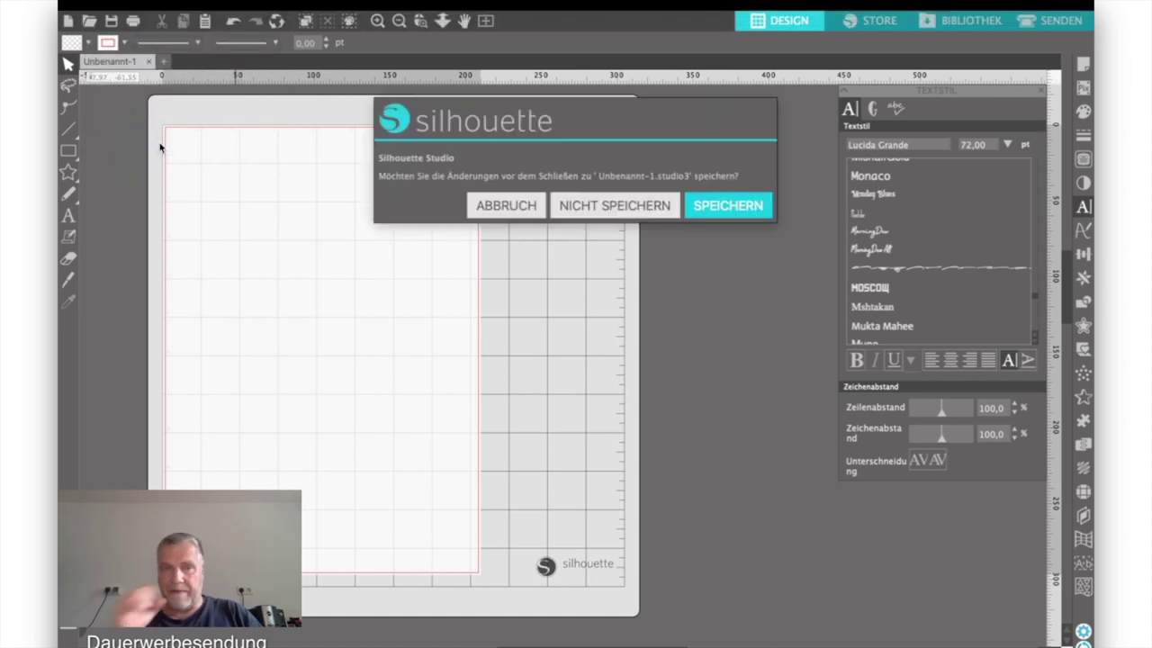
left_click(640, 206)
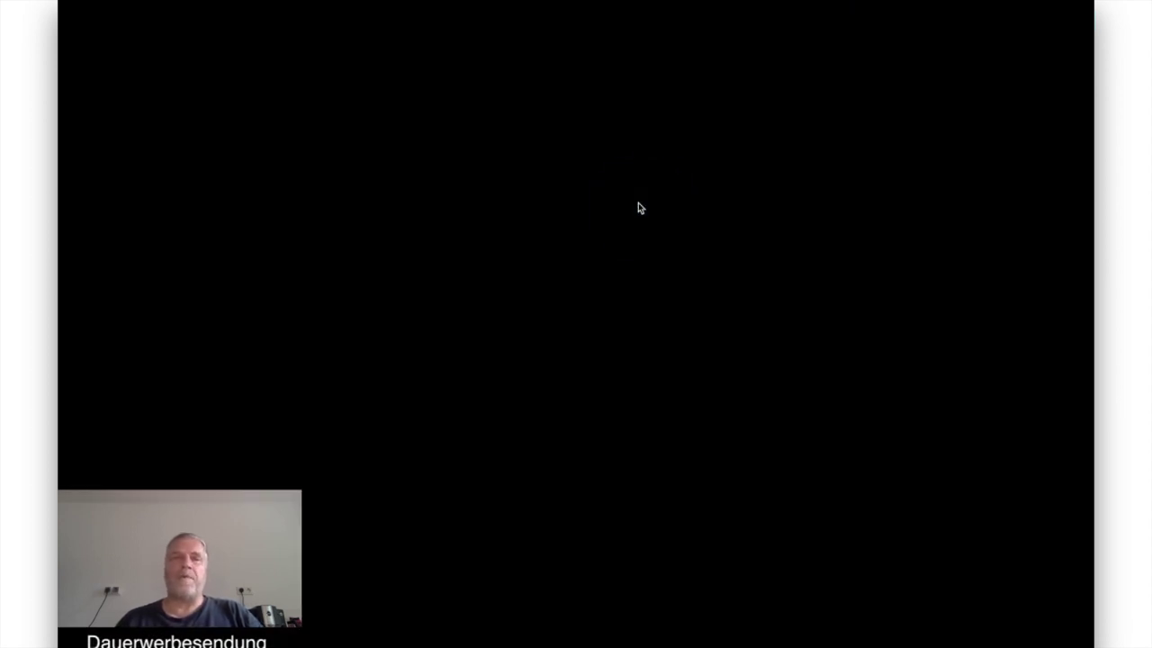
Relaunch Silhouette Studio 3 and dismiss the list of recovered documents.
mouse_move(471, 641)
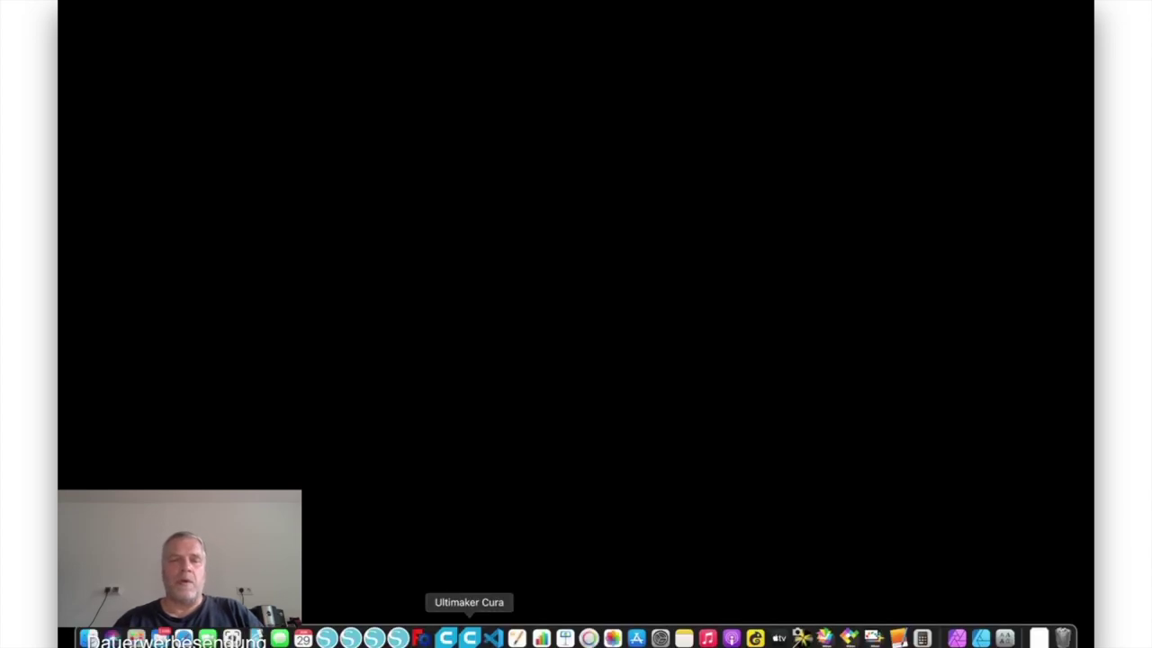
left_click(398, 639)
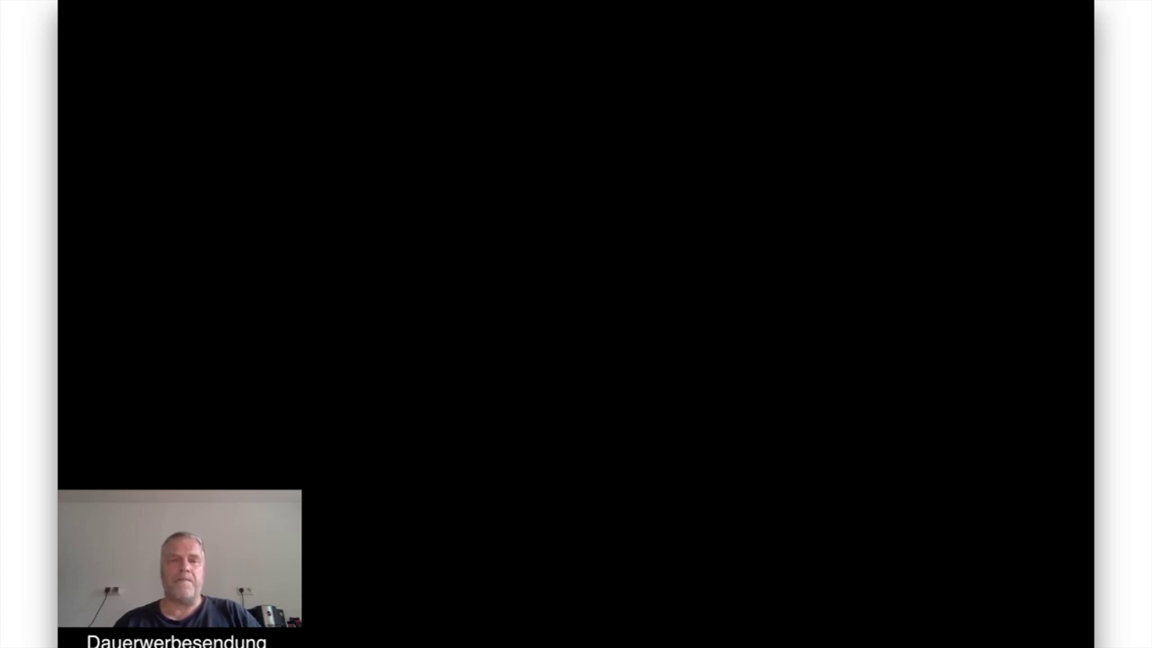
mouse_move(471, 639)
left_click(398, 639)
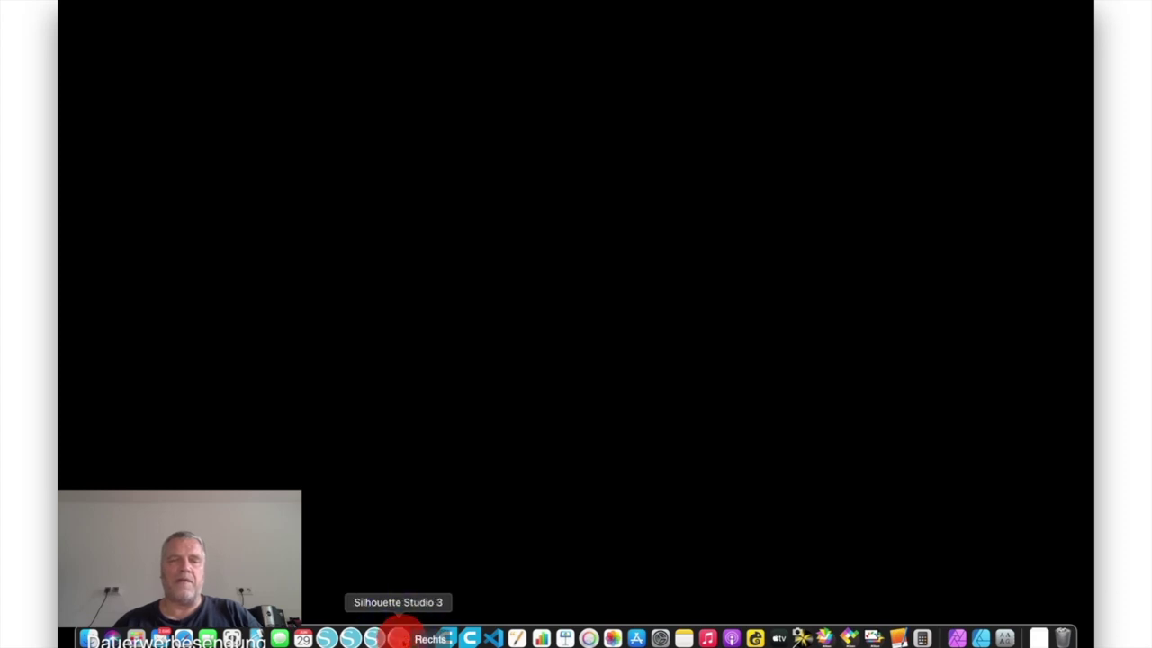
right_click(398, 639)
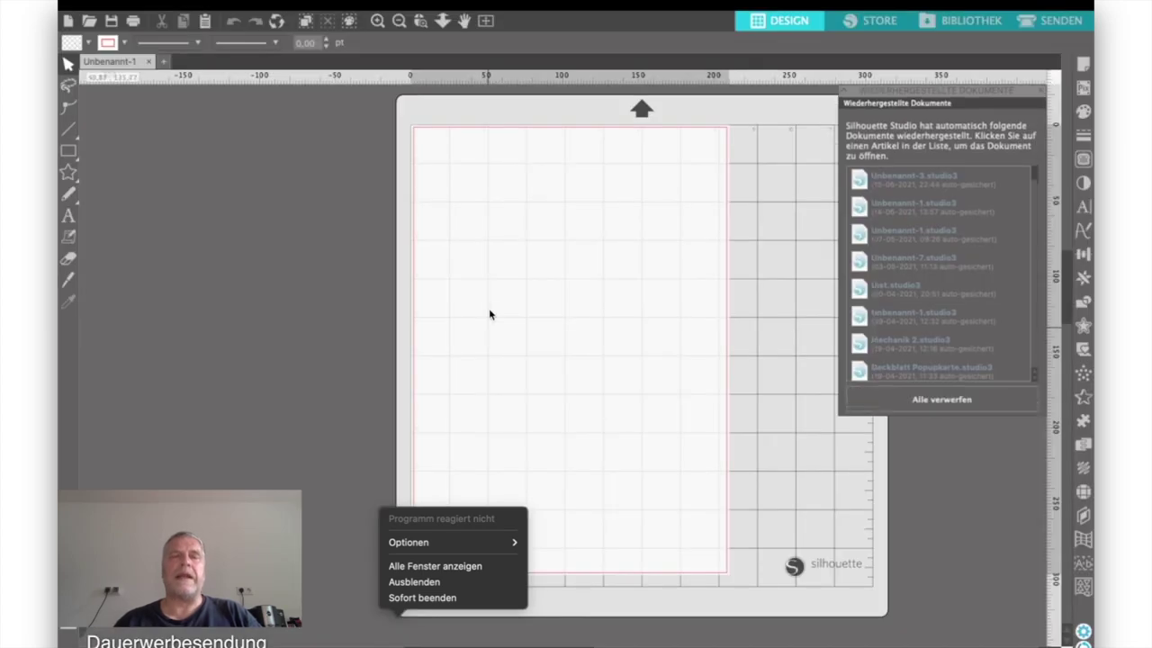
left_click(717, 321)
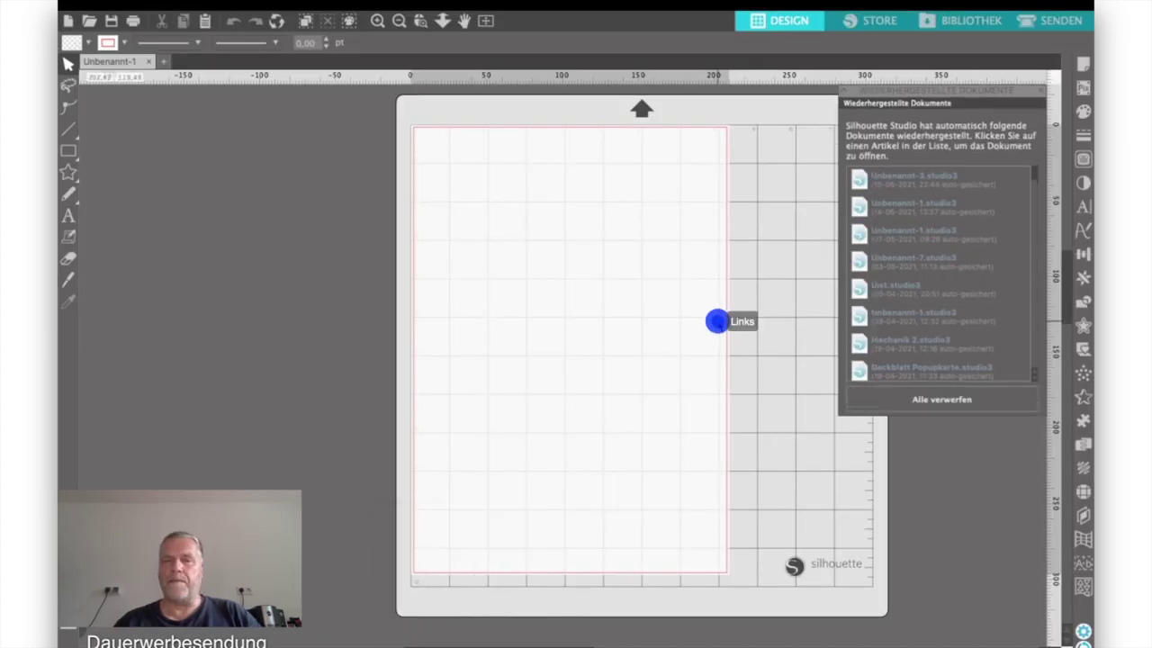
left_click(1041, 92)
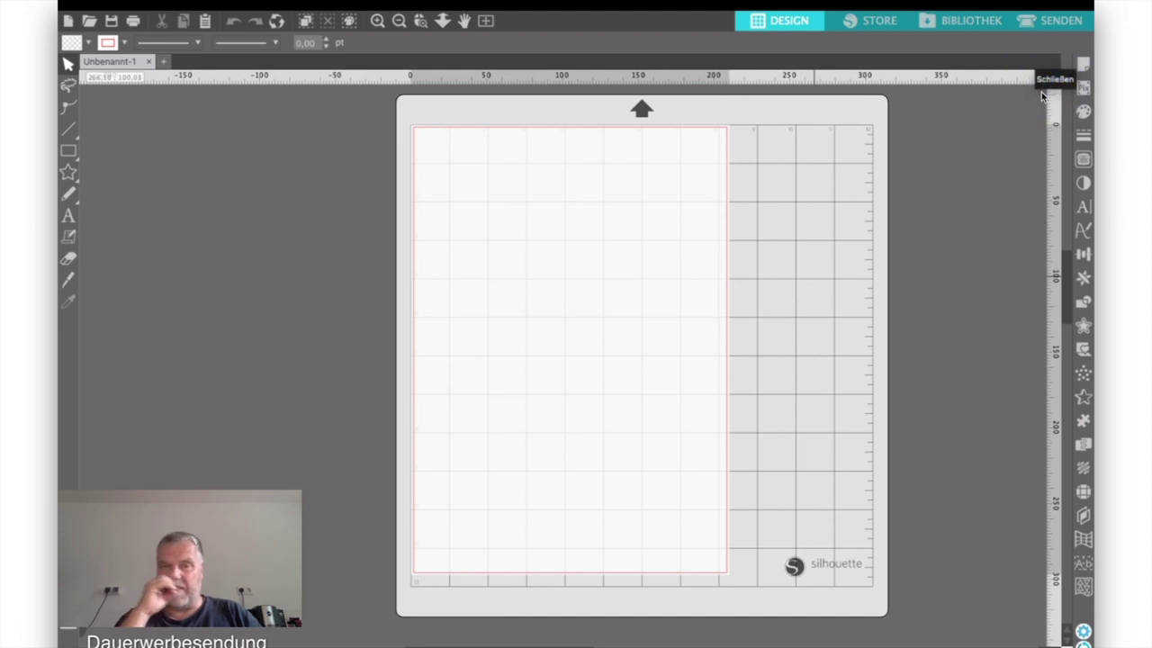
Show the text style settings and choose Montserrat Alternates as the font.
left_click(1083, 209)
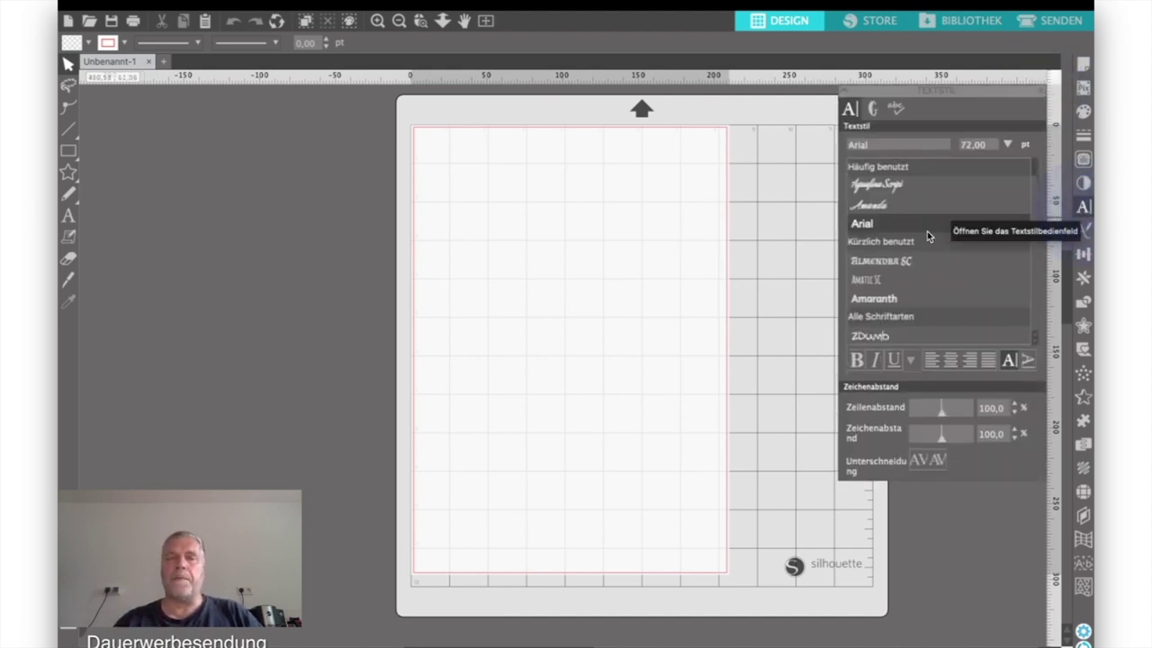
scroll(900, 288, "down", 5)
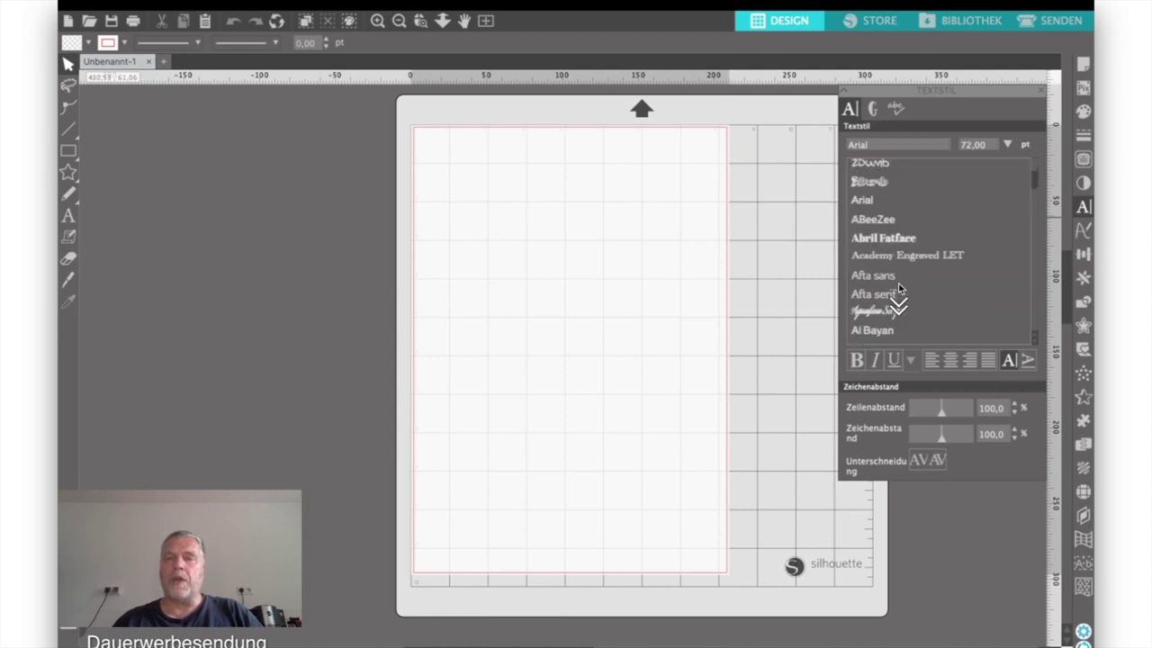
scroll(900, 288, "down", 5)
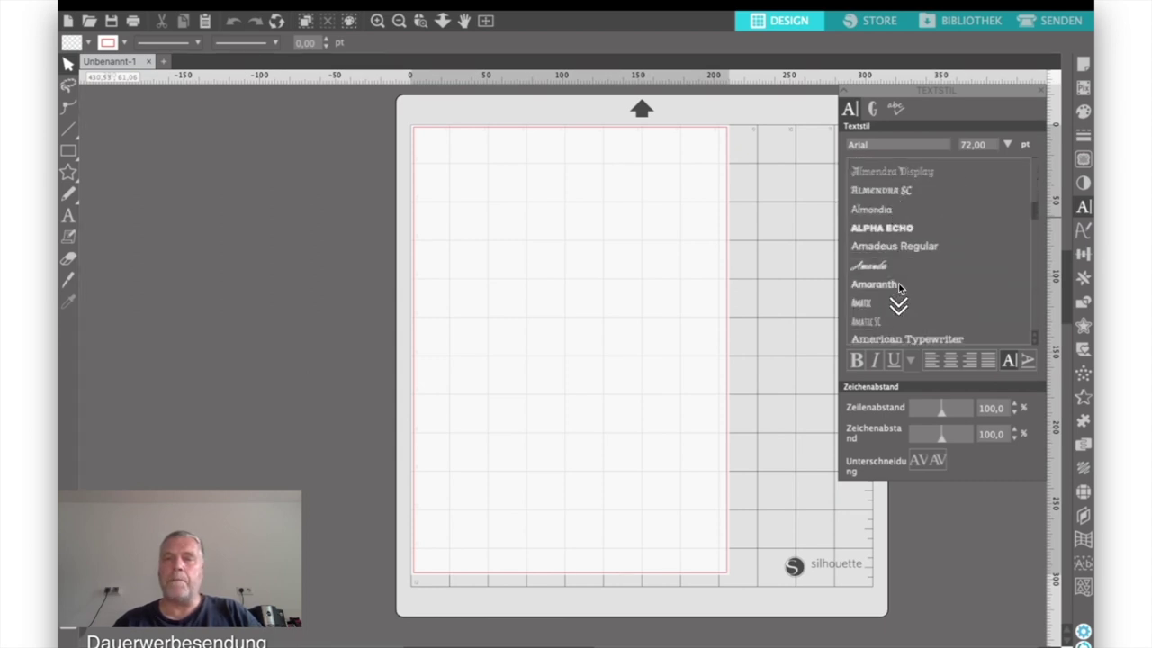
scroll(900, 287, "down", 5)
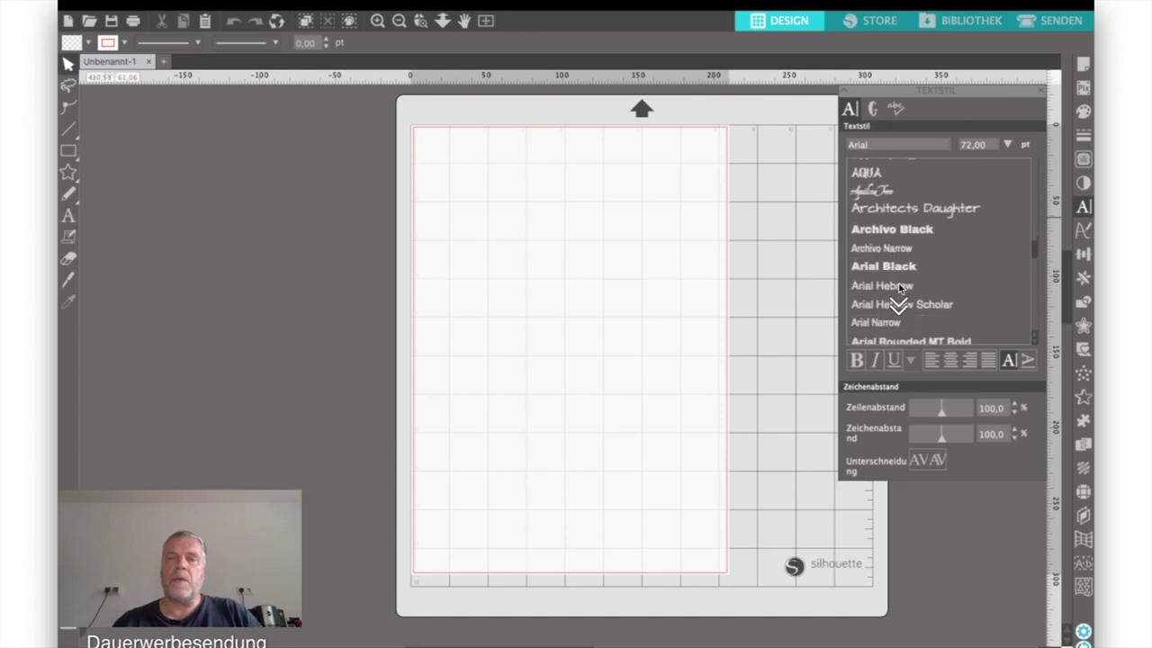
scroll(900, 288, "down", 3)
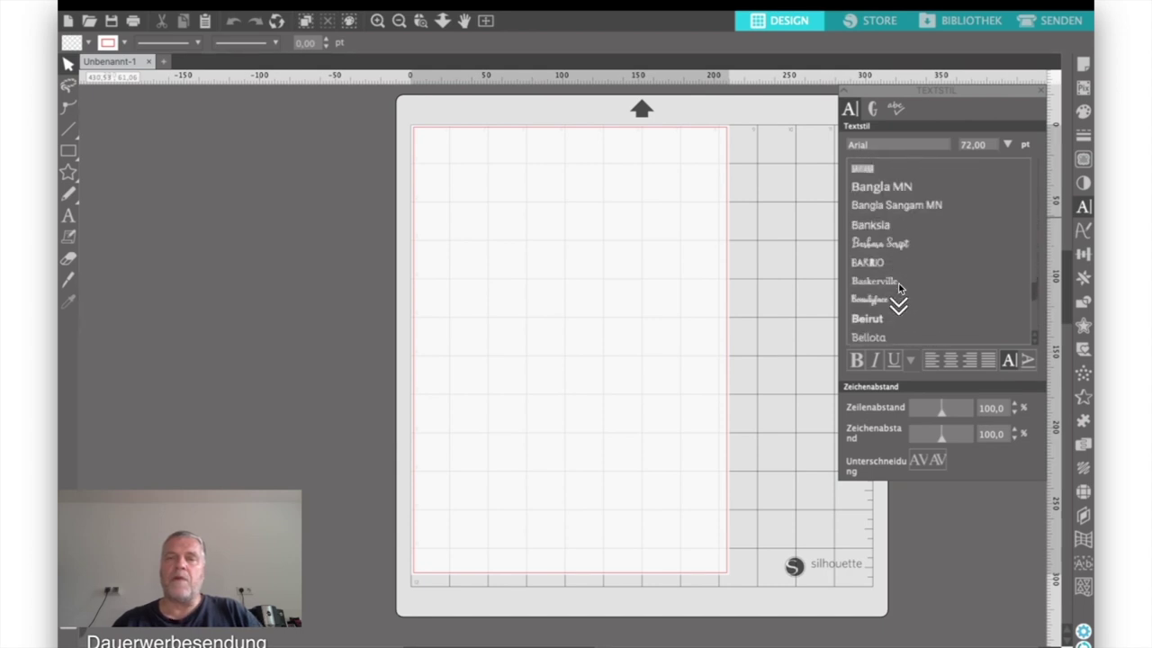
scroll(899, 288, "down", 4)
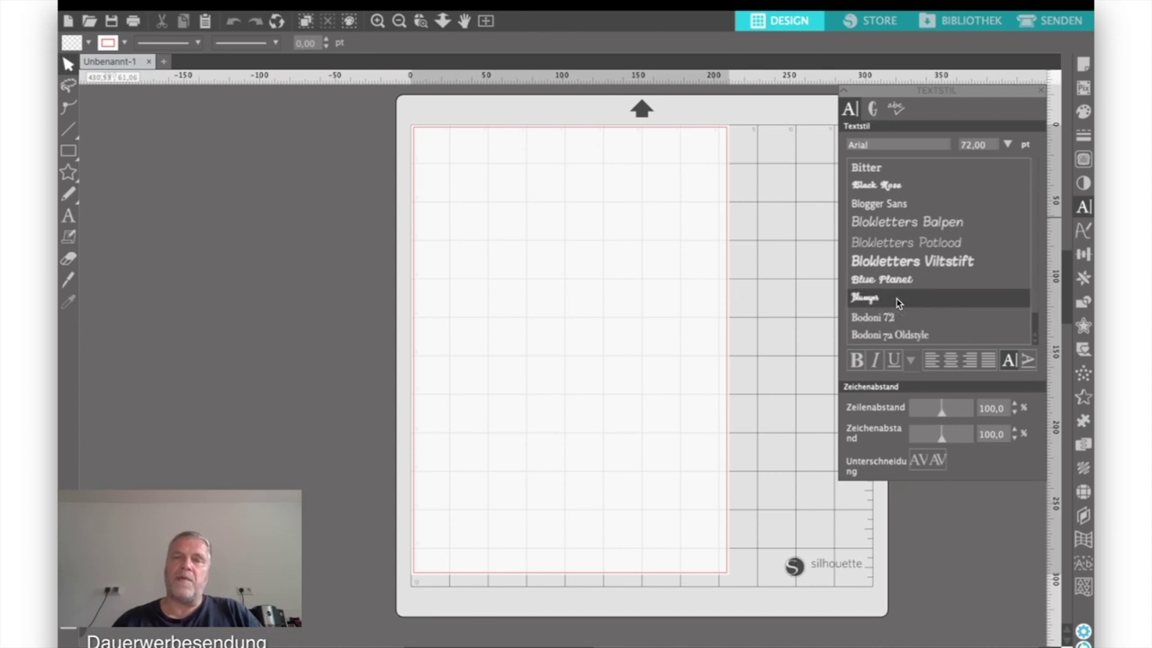
scroll(896, 302, "up", 2)
scroll(897, 303, "down", 2)
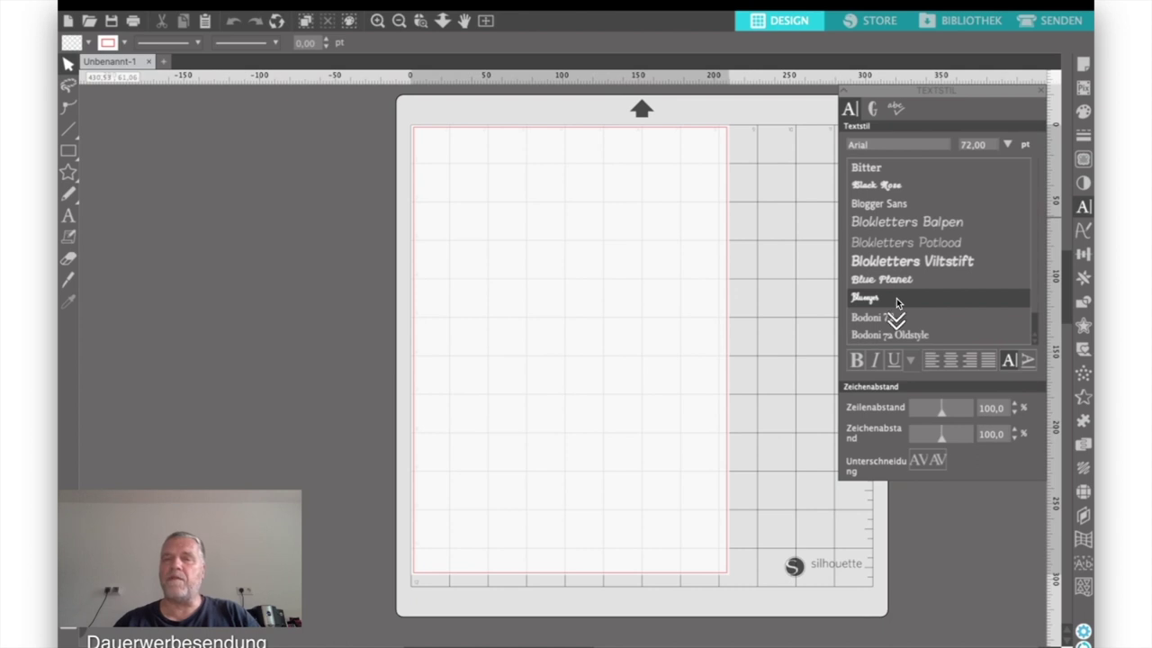
scroll(897, 298, "down", 10)
left_click(897, 219)
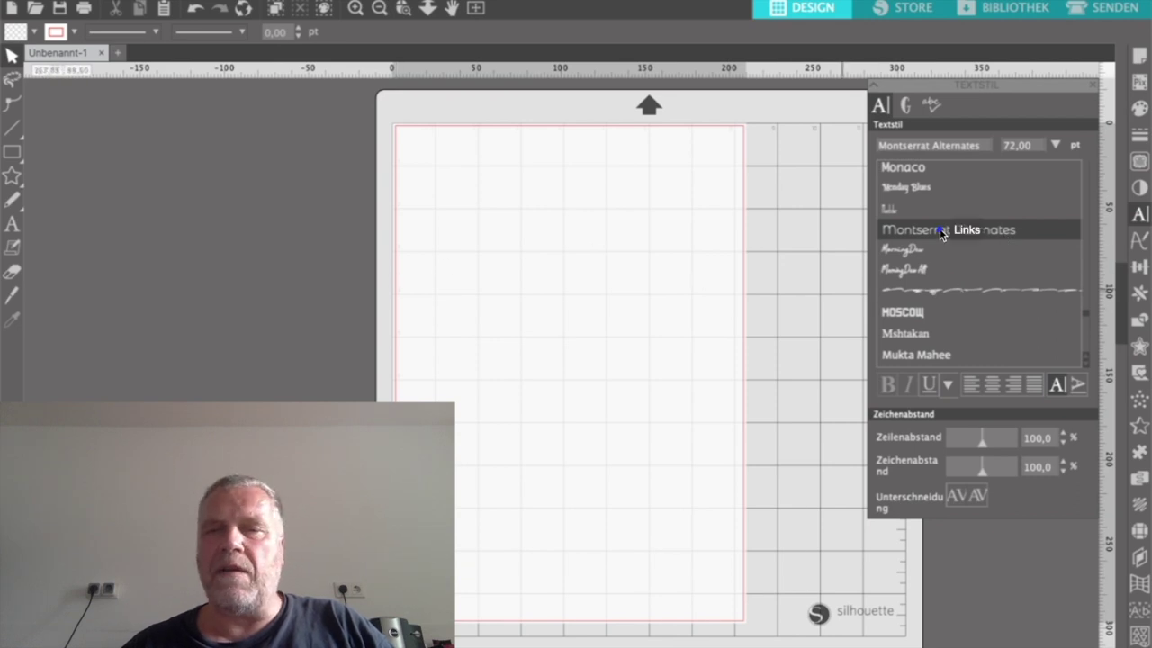
Add the text "Hallo" in the upper middle area of the page with the Text tool.
left_click(11, 224)
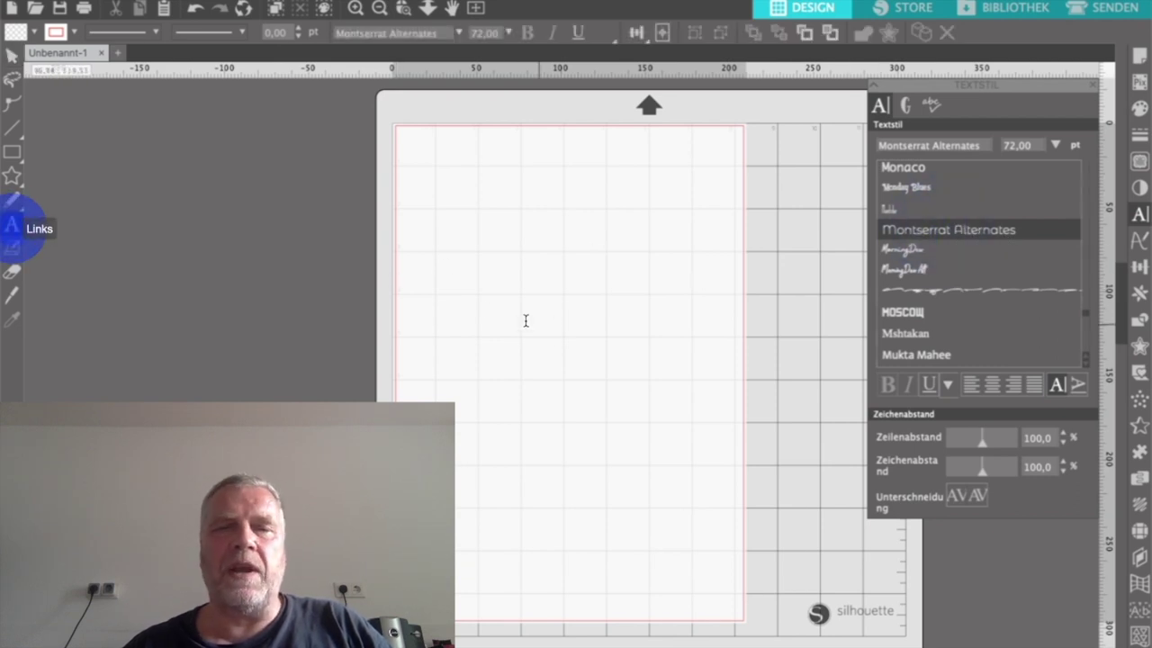
left_click(485, 309)
type("H")
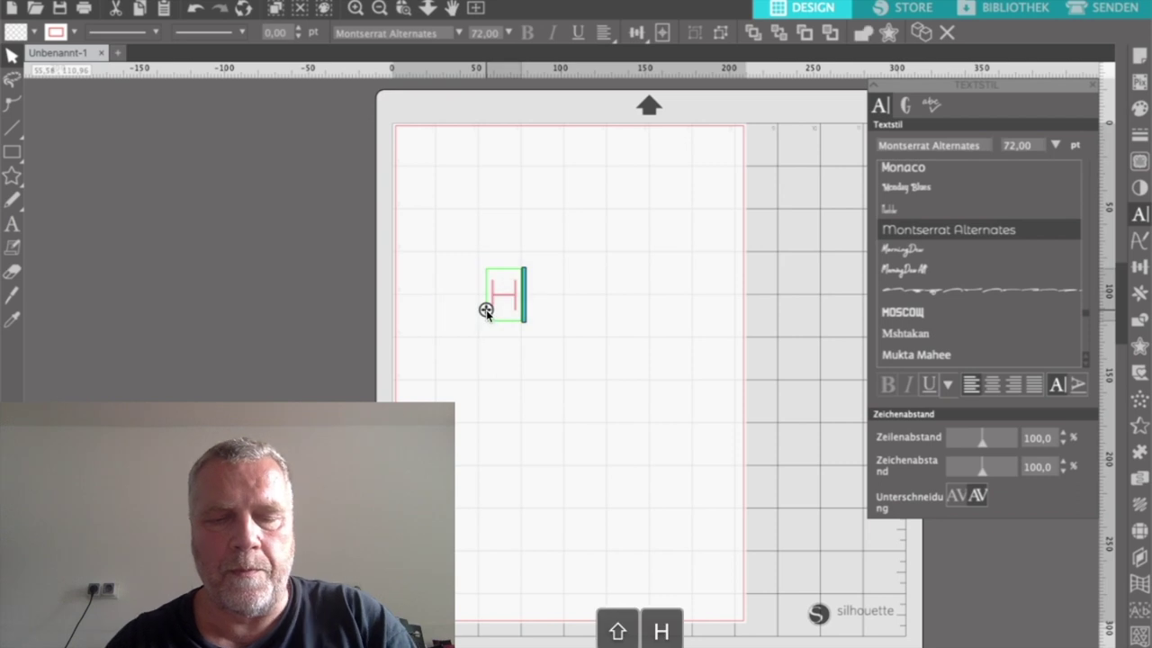
type("allo")
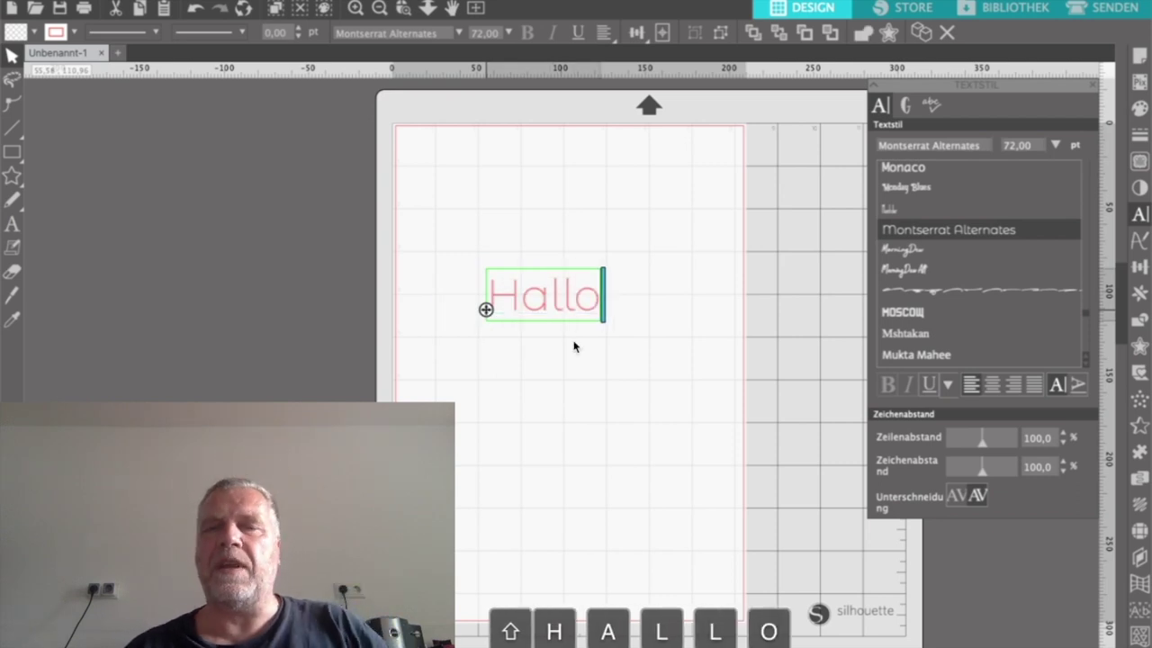